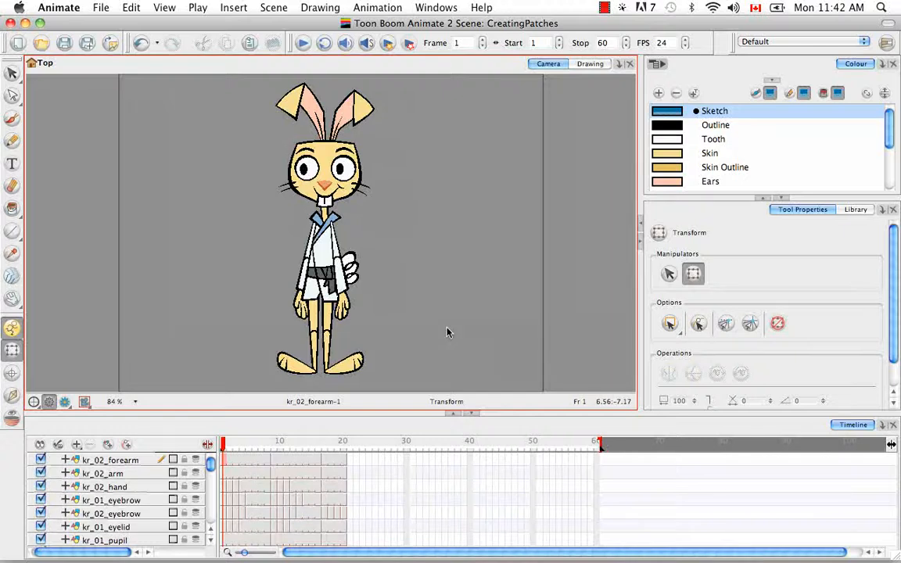
# Create a symbol named kr_02_arm from frames 1 to 20 of the kr_02_arm layer and select it in the library.
pyautogui.click(108, 474)
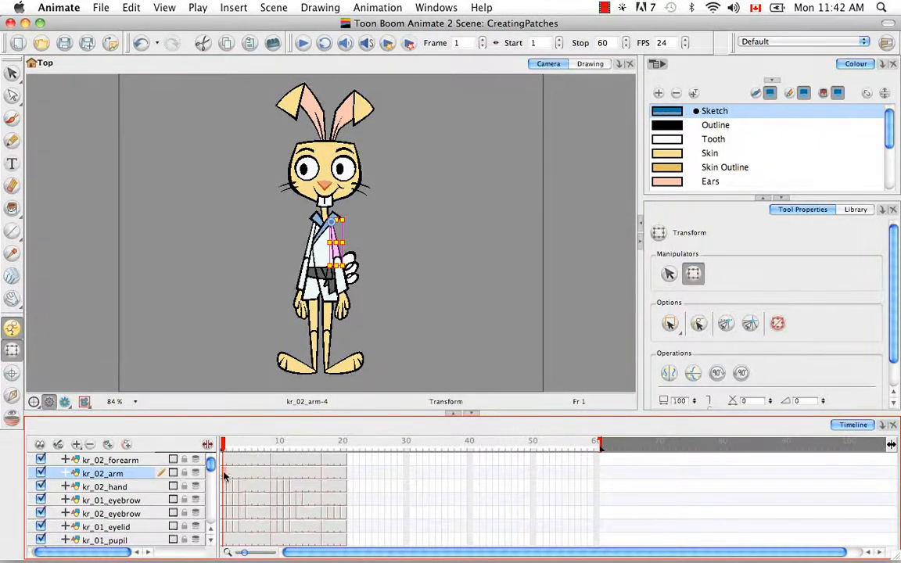
pyautogui.moveTo(224, 477); pyautogui.dragTo(345, 477)
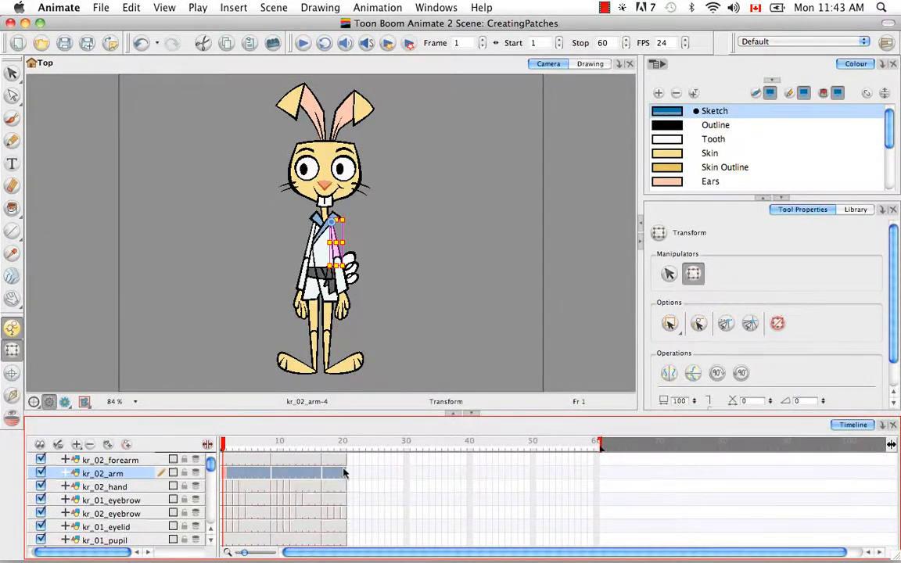
pyautogui.click(273, 44)
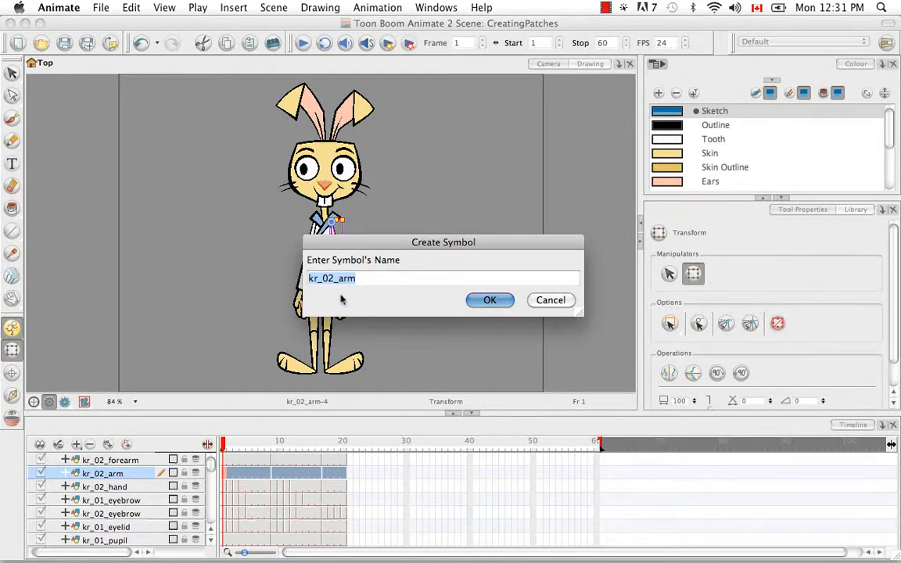
pyautogui.click(504, 302)
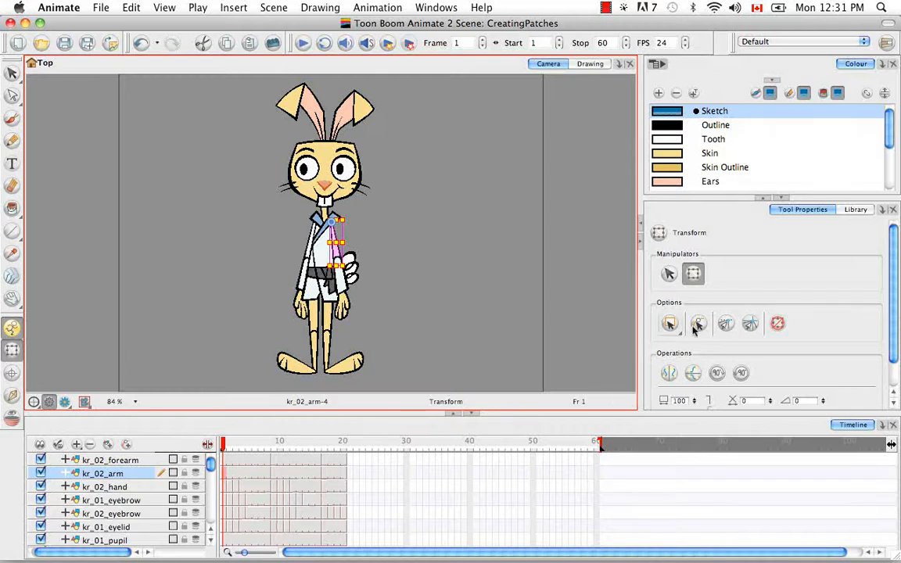
pyautogui.click(856, 210)
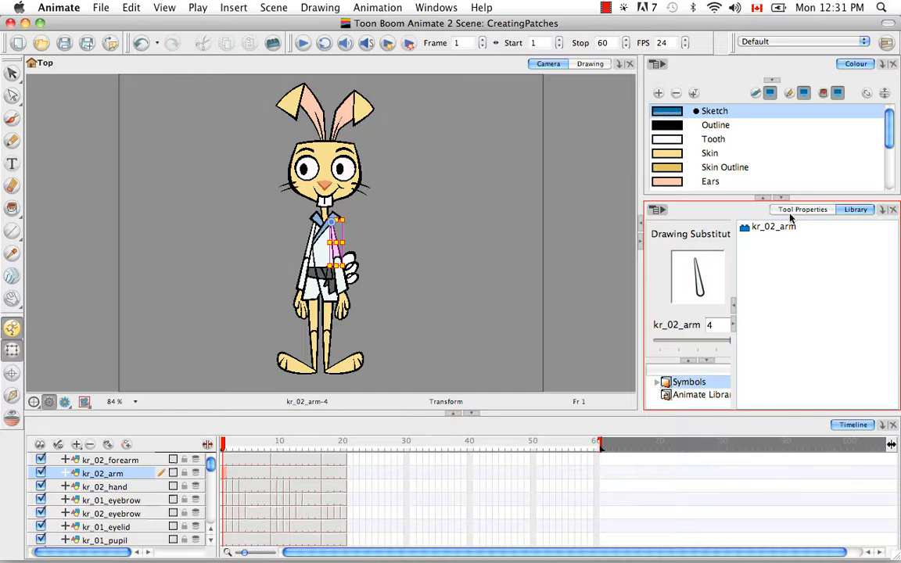
pyautogui.click(773, 228)
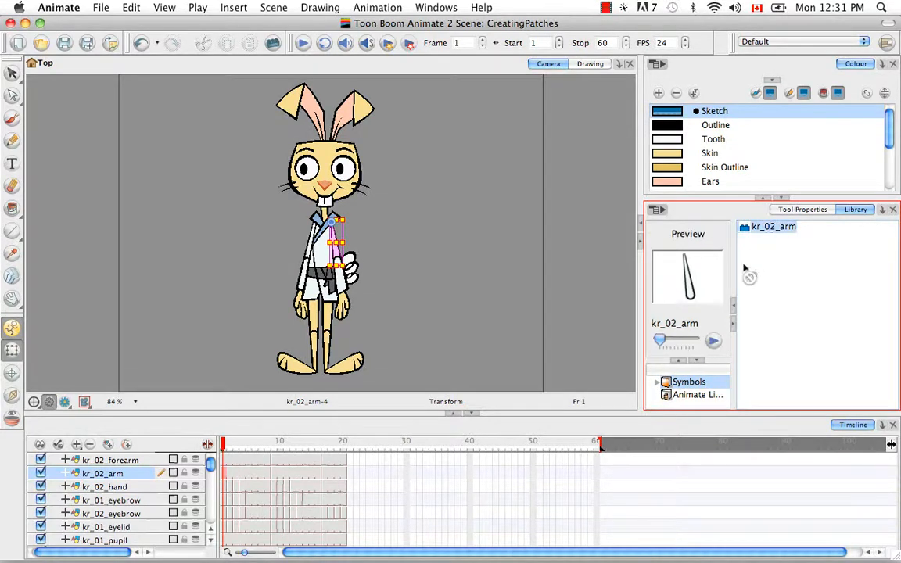
# Try adding the kr_02_arm symbol to the timeline above the original arm layer, and undo the insertion.
pyautogui.moveTo(180, 468); pyautogui.dragTo(106, 470)
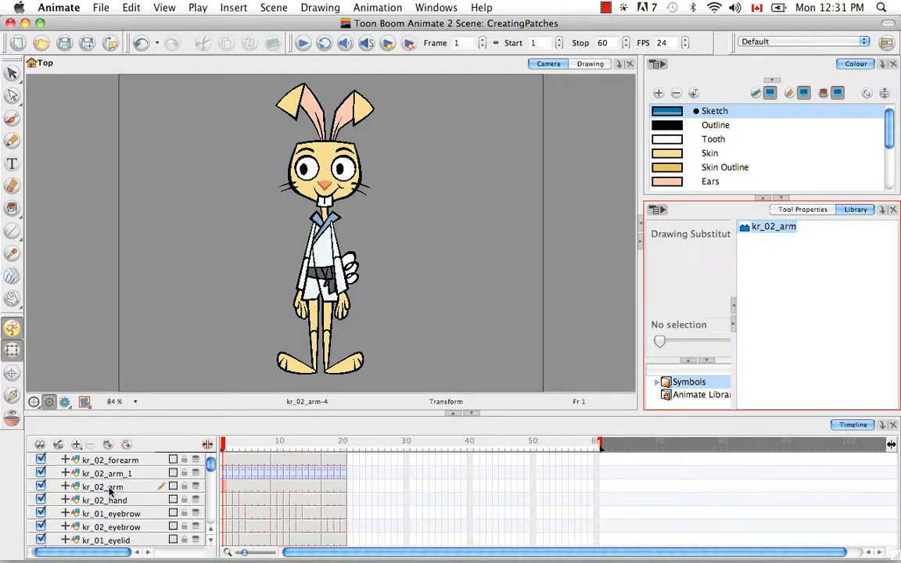
pyautogui.press('super+z')
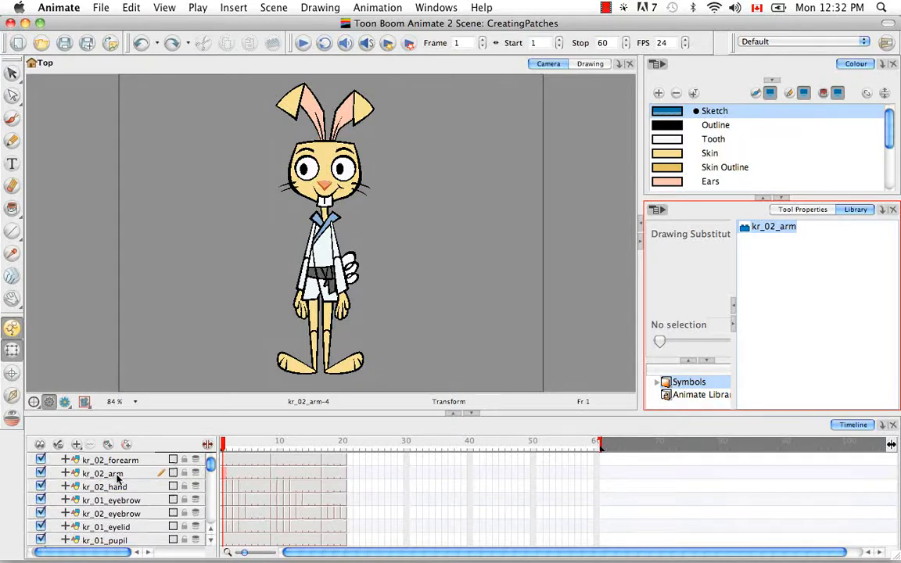
# Delete the original kr_02_arm drawing layer from the timeline and confirm its removal.
pyautogui.click(118, 476)
pyautogui.click(91, 444)
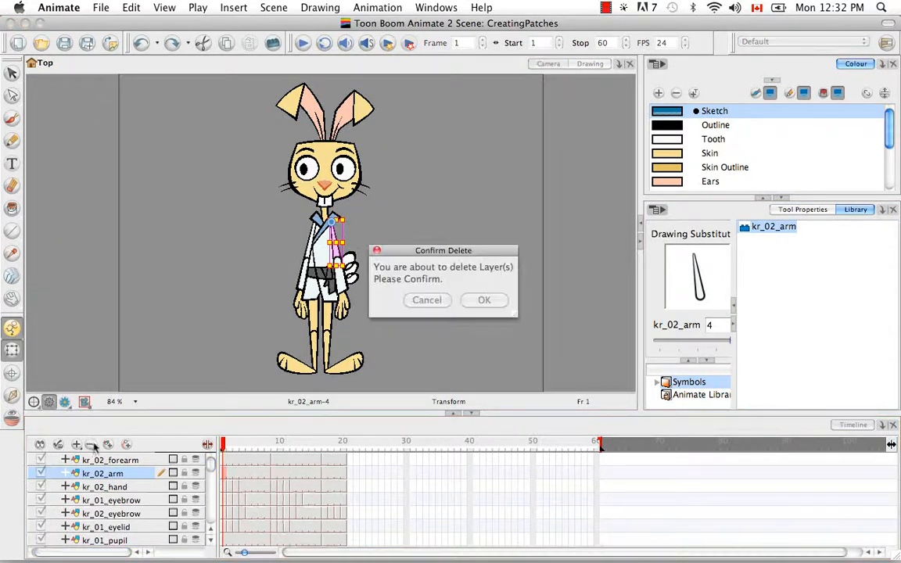
pyautogui.click(481, 299)
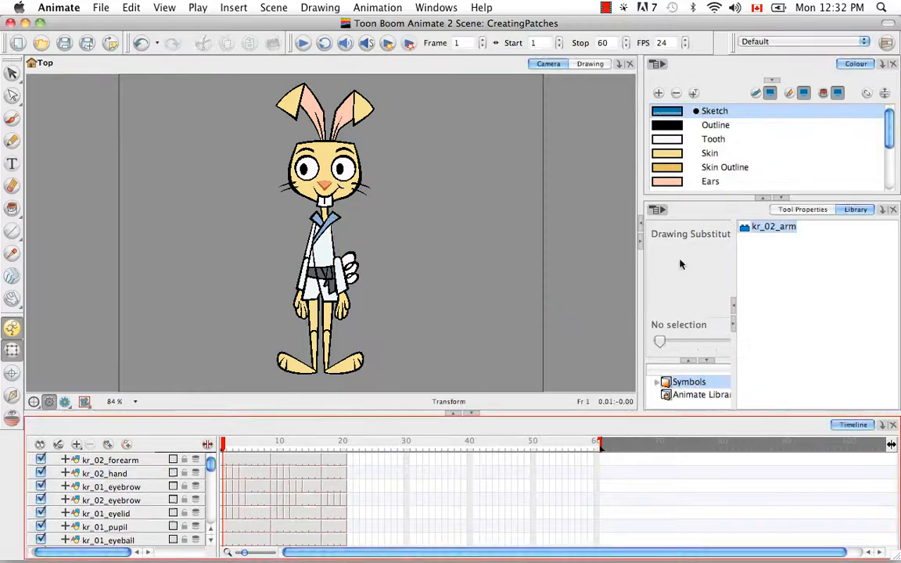
# Insert the kr_02_arm symbol from the library into the timeline between the kr_02_forearm and kr_02_hand layers.
pyautogui.click(689, 207)
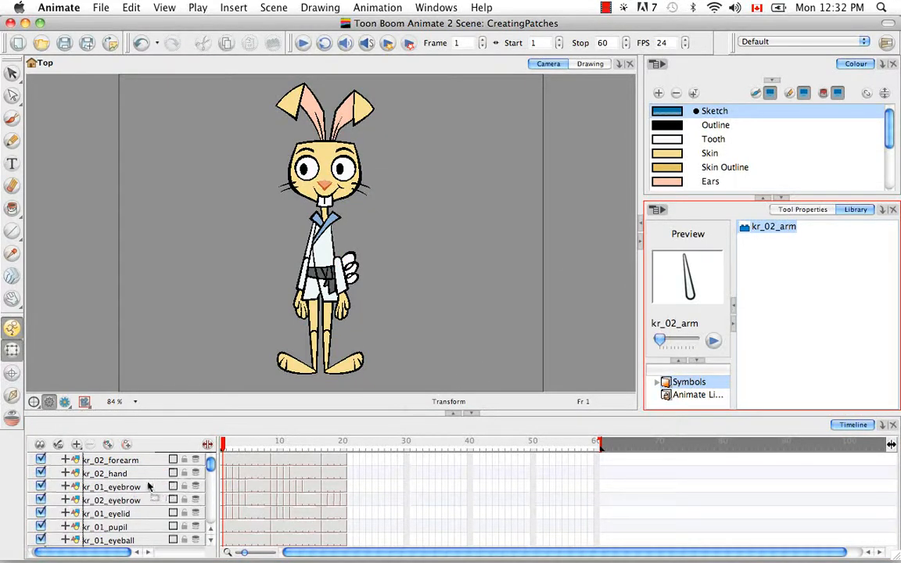
pyautogui.moveTo(148, 487)
pyautogui.mouseDown()
pyautogui.moveTo(117, 424)
pyautogui.moveTo(160, 502)
pyautogui.mouseUp()
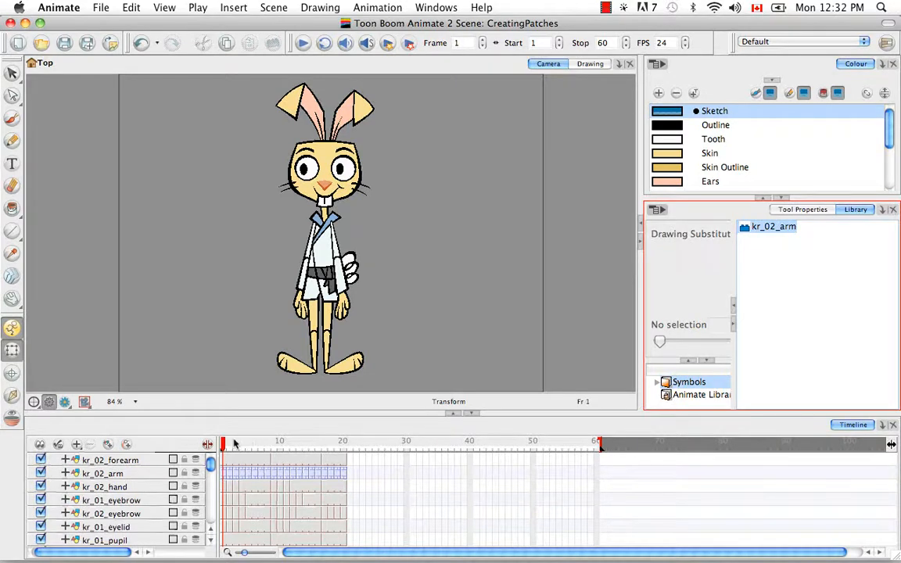
pyautogui.moveTo(224, 444); pyautogui.dragTo(198, 410)
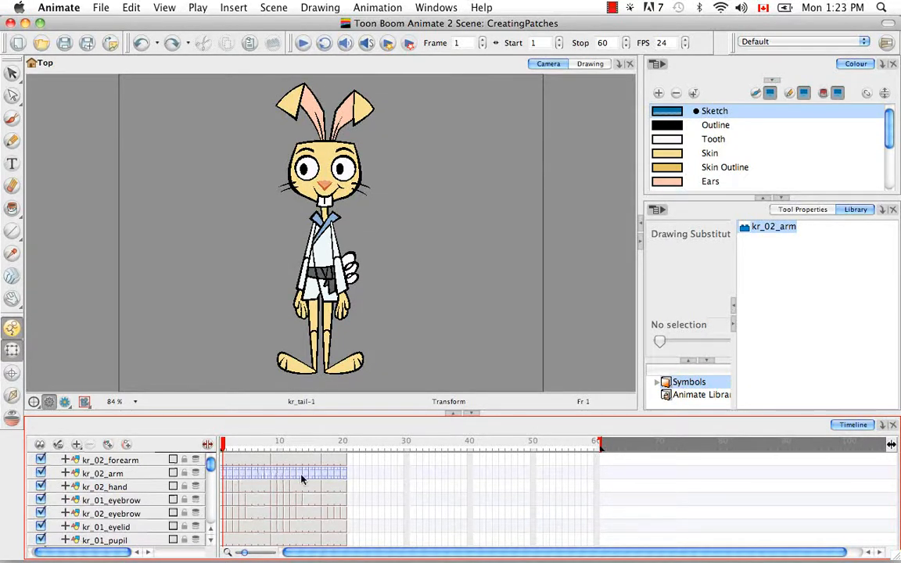
# Enter the kr_02_arm symbol, reduce each arm drawing's exposure to a single frame, and set the symbol's stop frame to 3.
pyautogui.doubleClick(242, 474)
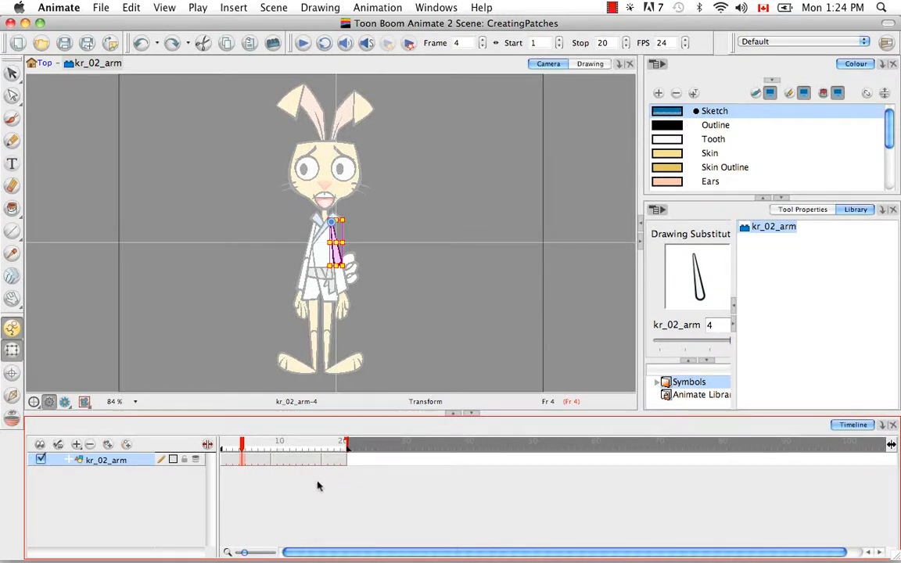
pyautogui.click(266, 463)
pyautogui.click(223, 463)
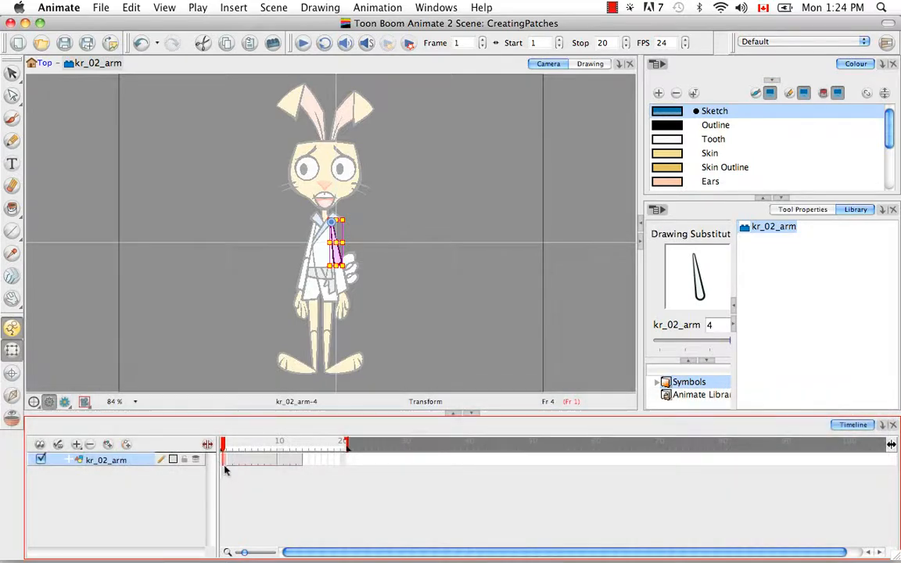
pyautogui.click(229, 461)
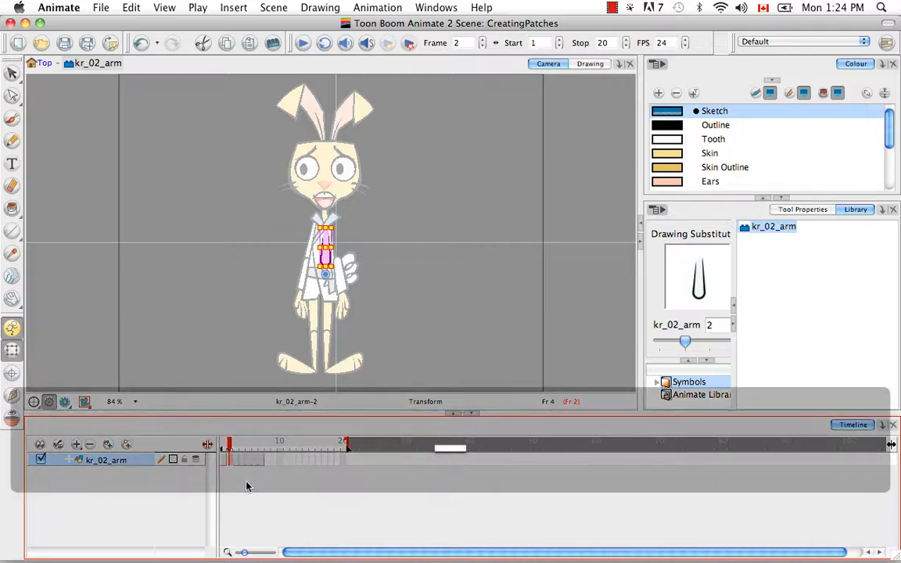
pyautogui.press('.')
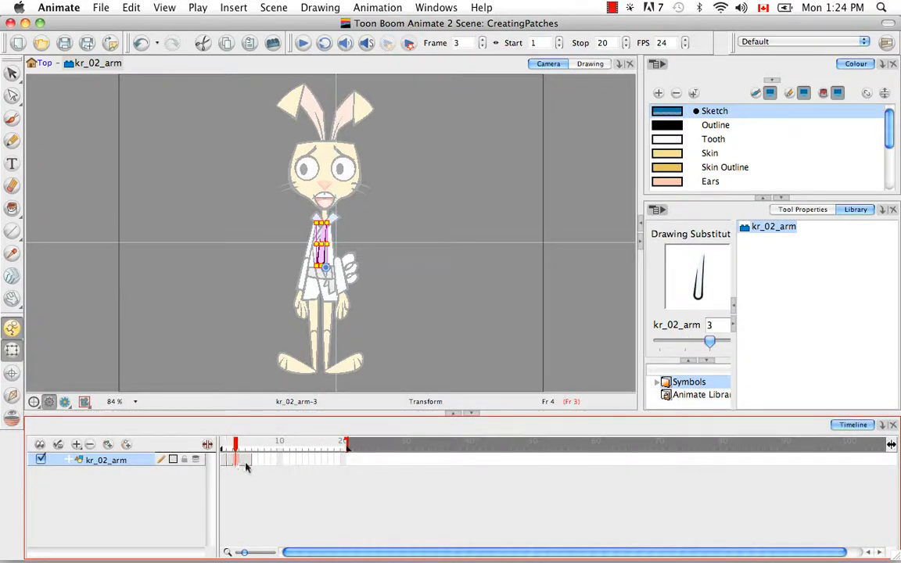
pyautogui.press('super+z')
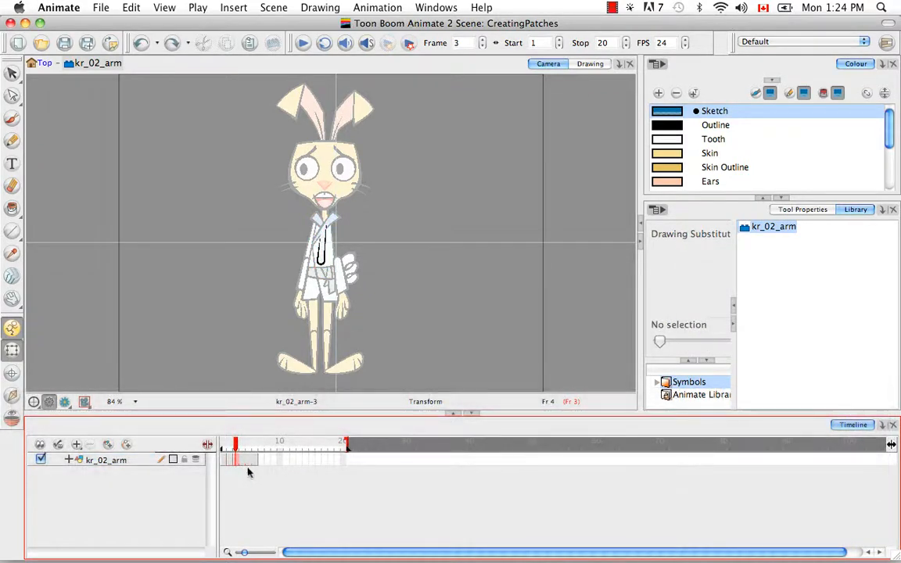
pyautogui.press('-')
pyautogui.click(244, 469)
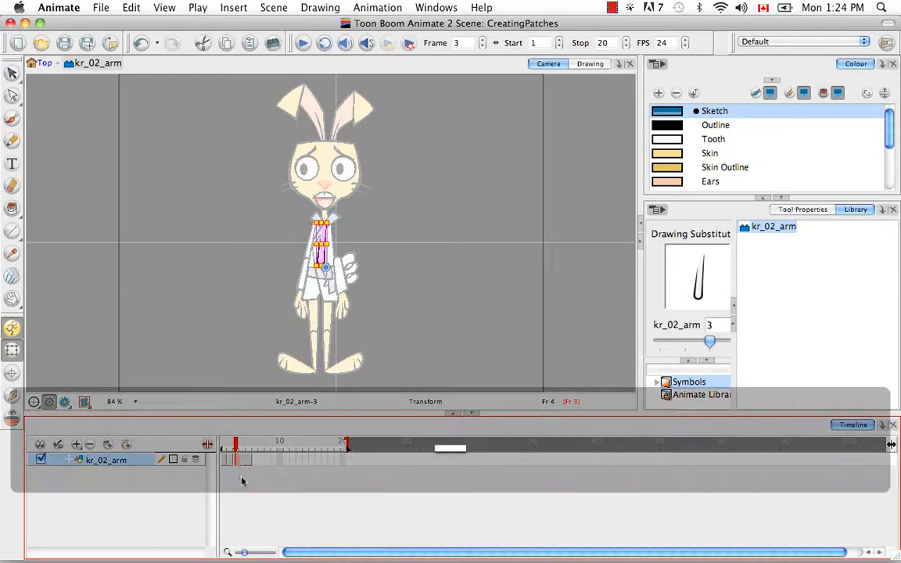
pyautogui.click(258, 481)
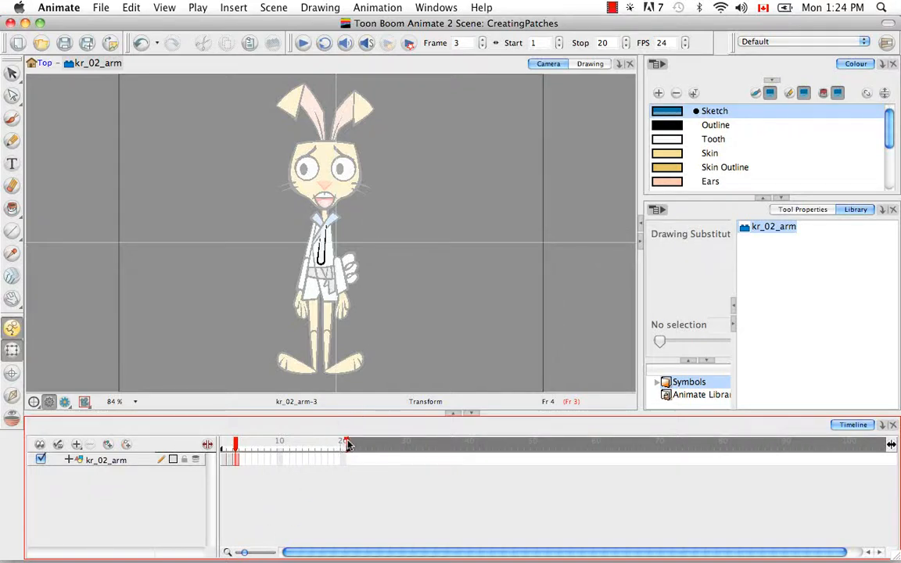
pyautogui.moveTo(348, 442); pyautogui.dragTo(238, 449)
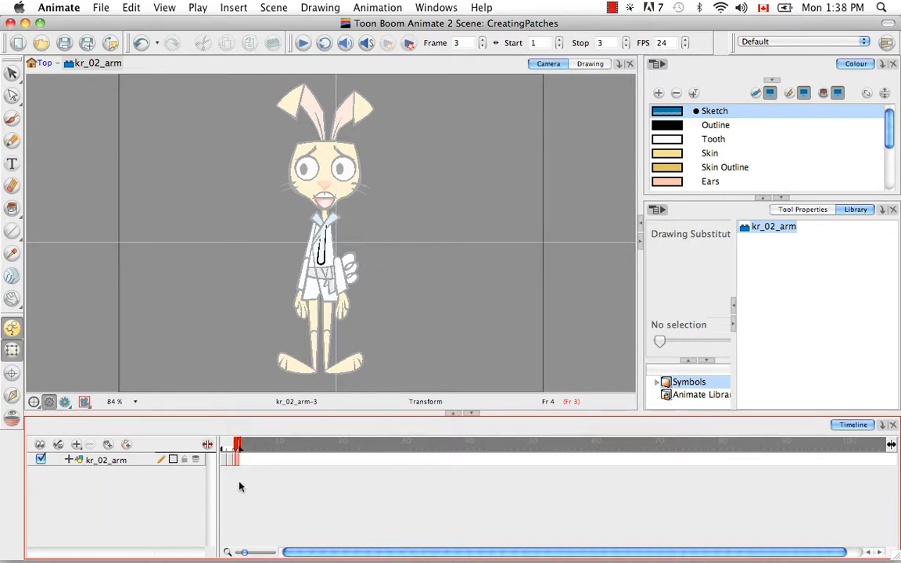
# Add a new drawing layer above kr_02_arm inside the symbol and name it Patch.
pyautogui.click(108, 445)
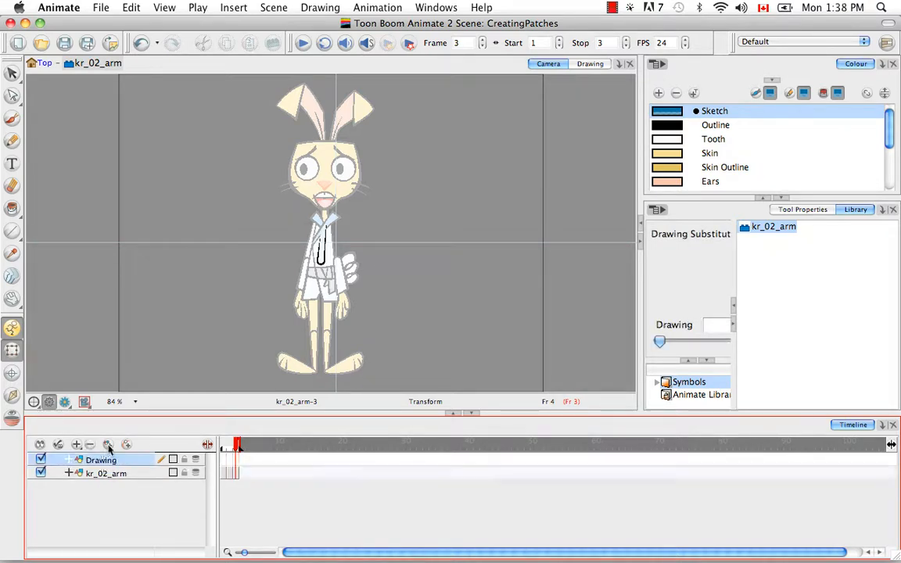
pyautogui.doubleClick(102, 462)
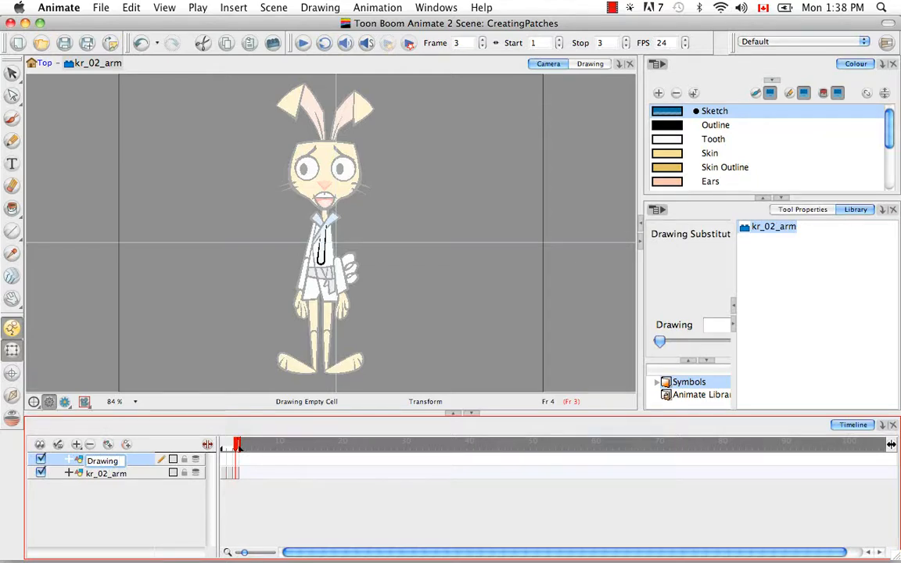
pyautogui.write('Patch')
pyautogui.press('Return')
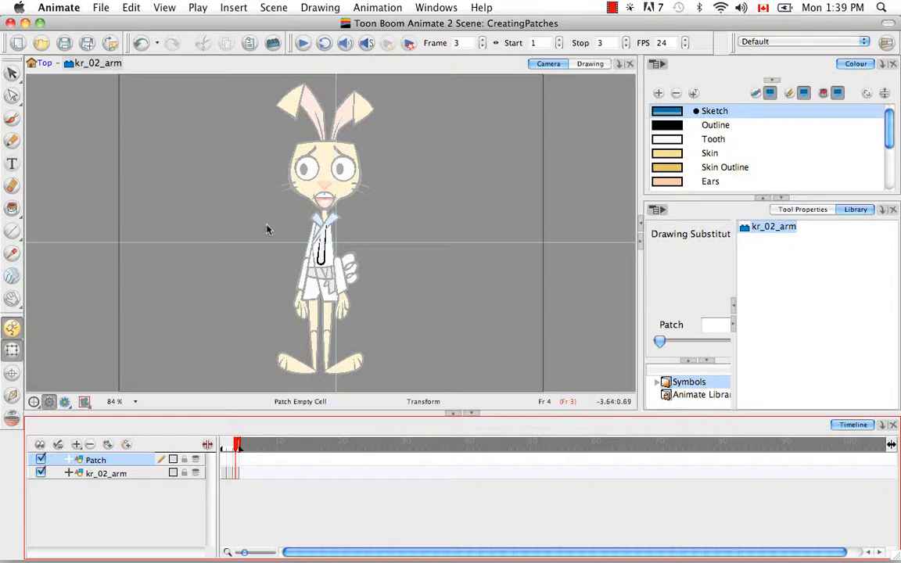
# Copy the arm artwork from frame 1 of kr_02_arm with the Select tool and paste it into frame 1 of the Patch layer.
pyautogui.click(266, 228)
pyautogui.moveTo(12, 73); pyautogui.dragTo(39, 73)
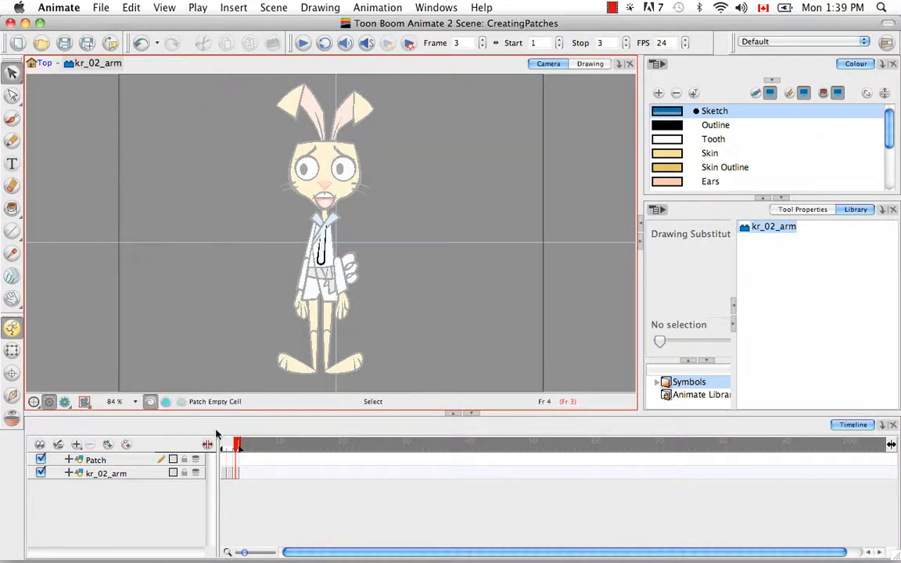
pyautogui.click(223, 474)
pyautogui.moveTo(371, 171)
pyautogui.mouseDown()
pyautogui.moveTo(308, 266)
pyautogui.moveTo(294, 329)
pyautogui.mouseUp()
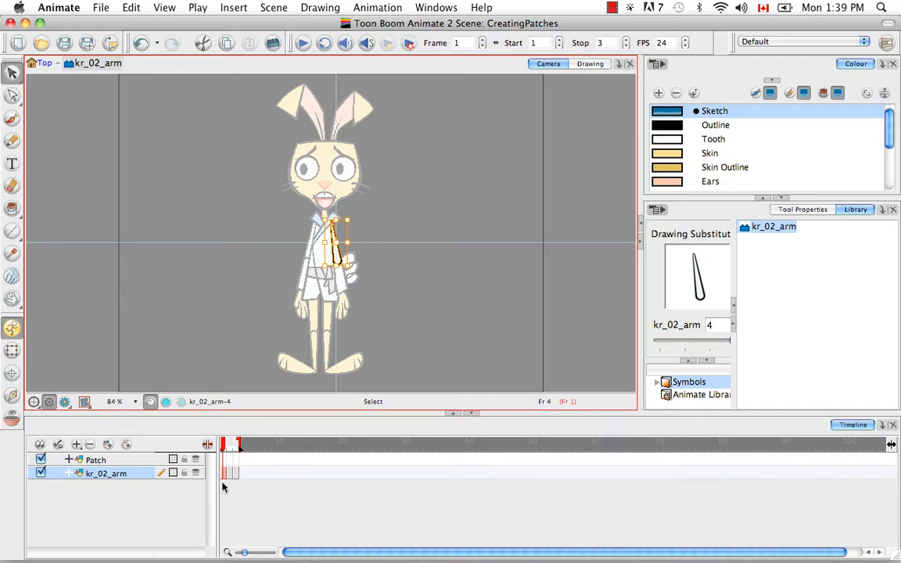
pyautogui.press('super+c')
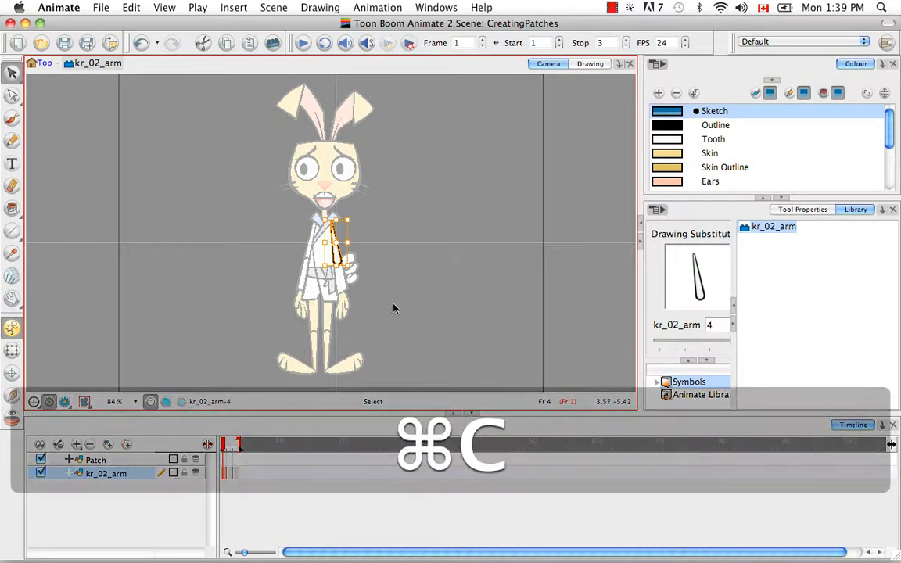
pyautogui.click(227, 459)
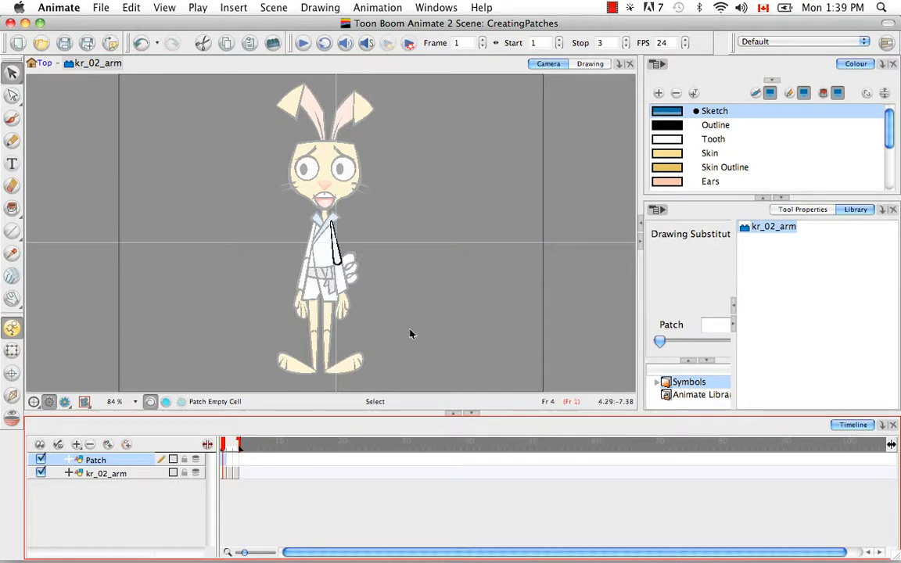
pyautogui.press('super+v')
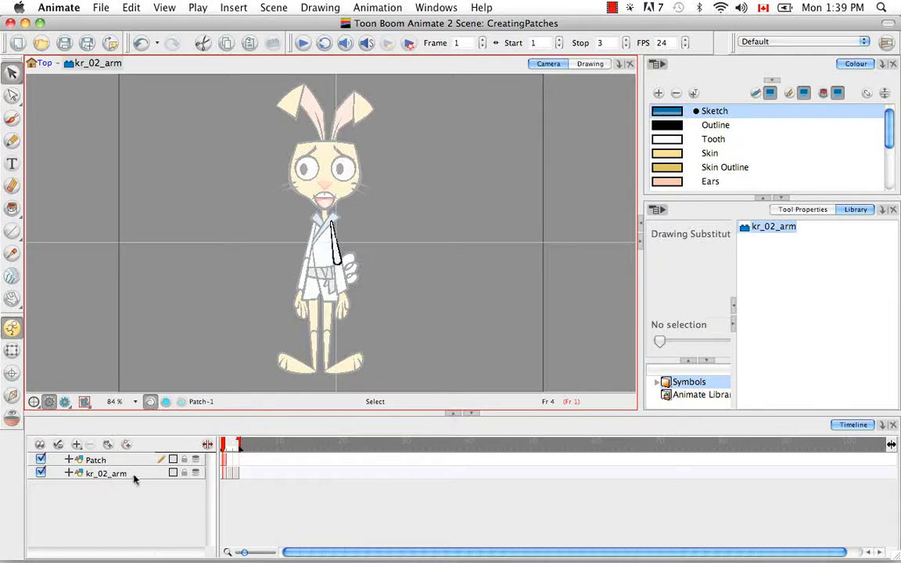
# Hide the kr_02_arm layer so only the Patch drawing is displayed inside the symbol.
pyautogui.click(42, 473)
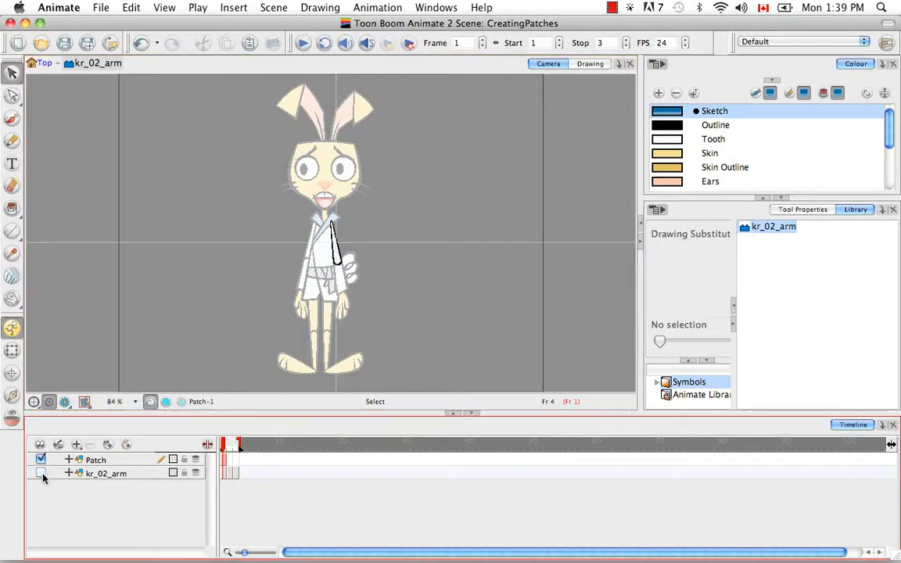
pyautogui.click(392, 308)
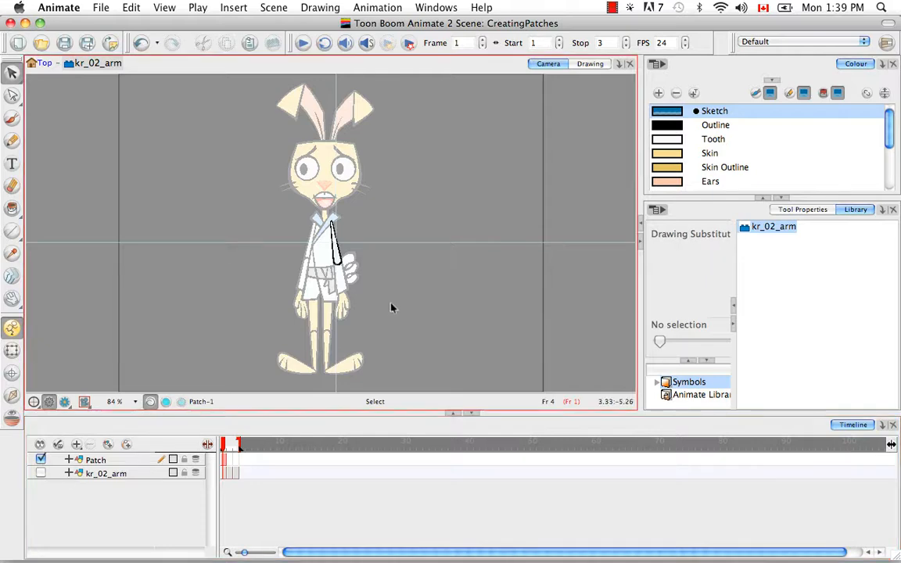
# With the Contour Editor, remove contour points from the rounded lower outline of the Patch arm so its two side lines are separated.
pyautogui.press('super+equal')
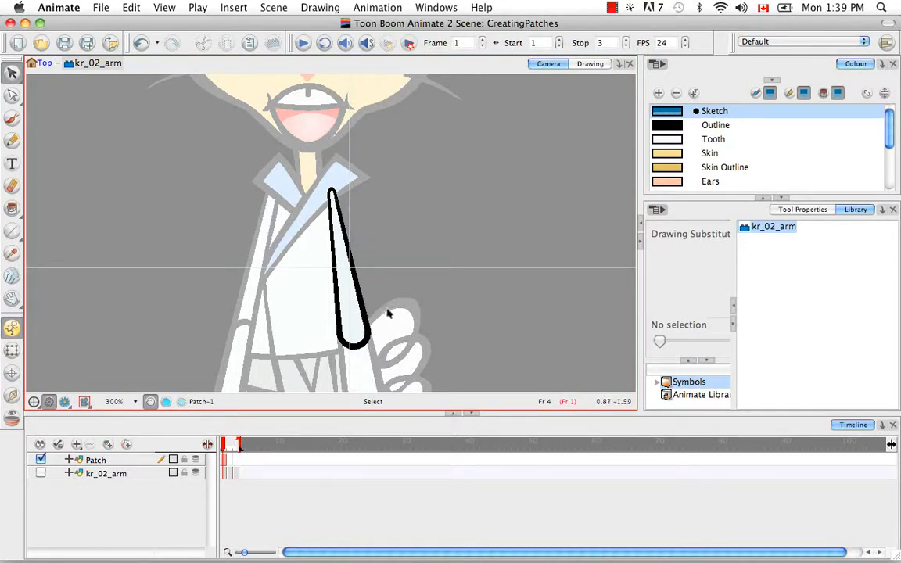
pyautogui.press('super+equal')
pyautogui.press('super+equal')
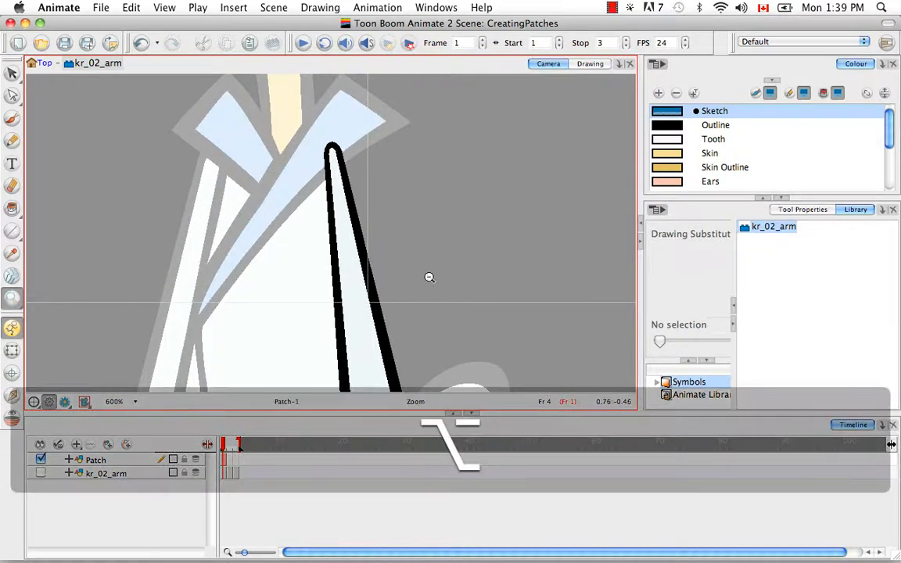
pyautogui.hotkey('alt', 'a')
pyautogui.click(370, 195)
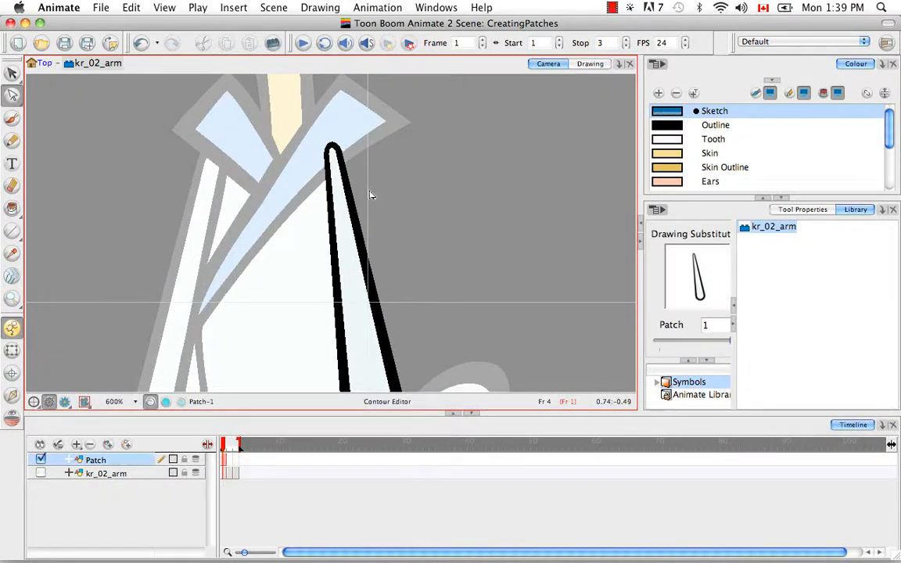
pyautogui.press('space')
pyautogui.moveTo(371, 197); pyautogui.dragTo(374, 91)
pyautogui.moveTo(382, 349); pyautogui.dragTo(366, 194)
pyautogui.click(404, 258)
pyautogui.press('super+equal')
pyautogui.press('super+equal')
pyautogui.press('super+equal')
pyautogui.press('space')
pyautogui.press('space')
pyautogui.moveTo(345, 255); pyautogui.dragTo(357, 304)
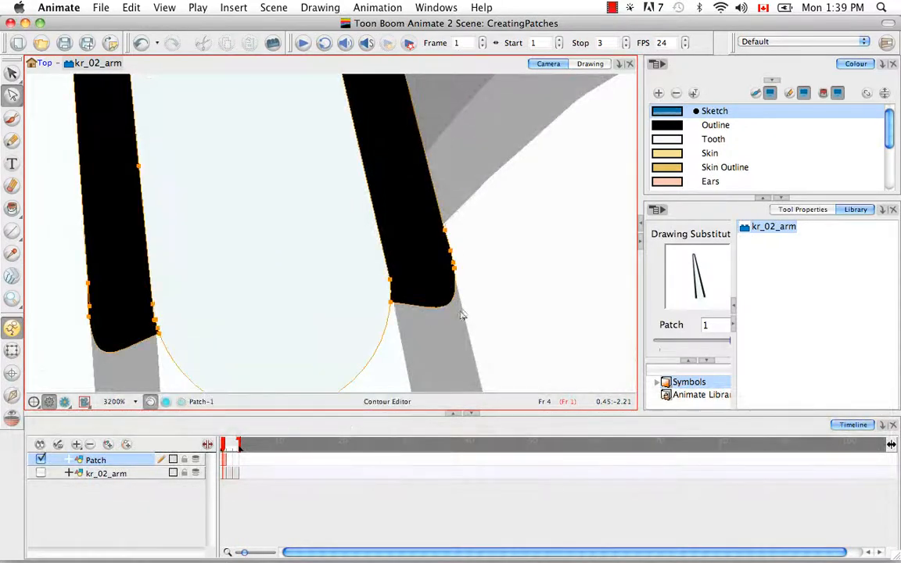
# Delete the leftover contour points at the lower ends of both side lines so each line ends in a straight cut.
pyautogui.moveTo(456, 273); pyautogui.dragTo(363, 302)
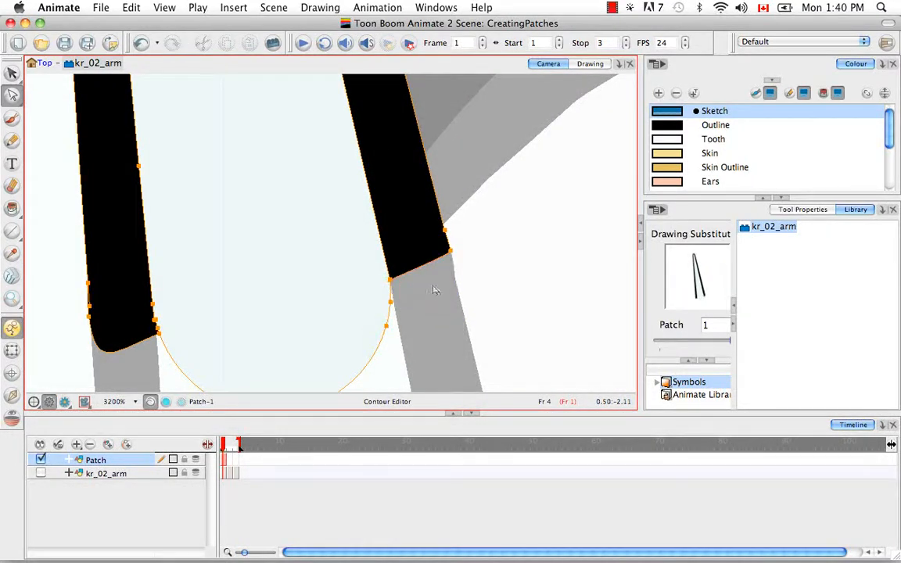
pyautogui.press('space')
pyautogui.moveTo(238, 336); pyautogui.dragTo(334, 279)
pyautogui.moveTo(183, 266); pyautogui.dragTo(234, 262)
pyautogui.press('space')
# Remove the extra point at the right line's lower end, move its outer point upward, and curve the end into a taper.
pyautogui.moveTo(507, 186); pyautogui.dragTo(427, 275)
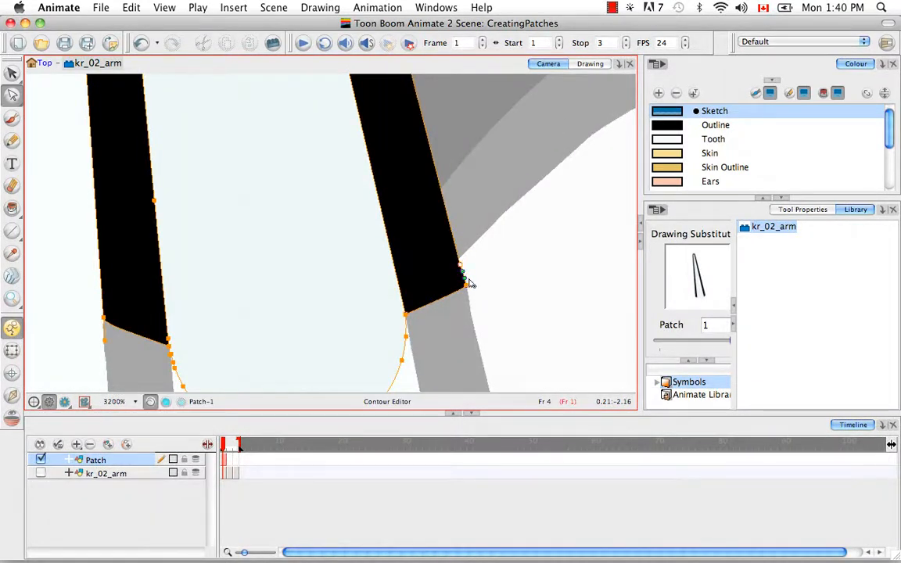
pyautogui.press('BackSpace')
pyautogui.moveTo(451, 221); pyautogui.dragTo(439, 175)
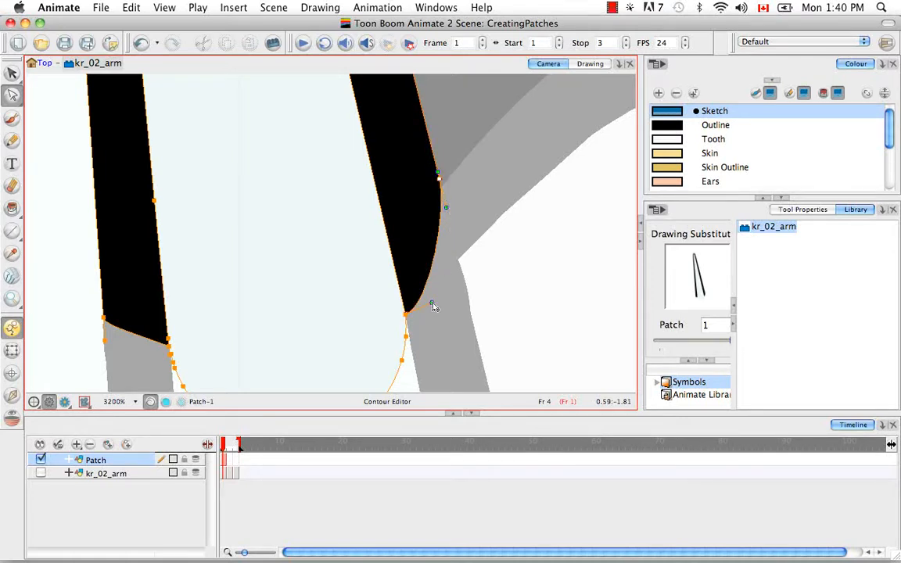
pyautogui.moveTo(431, 303); pyautogui.dragTo(429, 287)
pyautogui.moveTo(448, 207); pyautogui.dragTo(467, 209)
# Reshape the left line's lower end into a matching curved taper by adjusting its outer contour points.
pyautogui.click(304, 223)
pyautogui.press('space')
pyautogui.moveTo(304, 223); pyautogui.dragTo(356, 254)
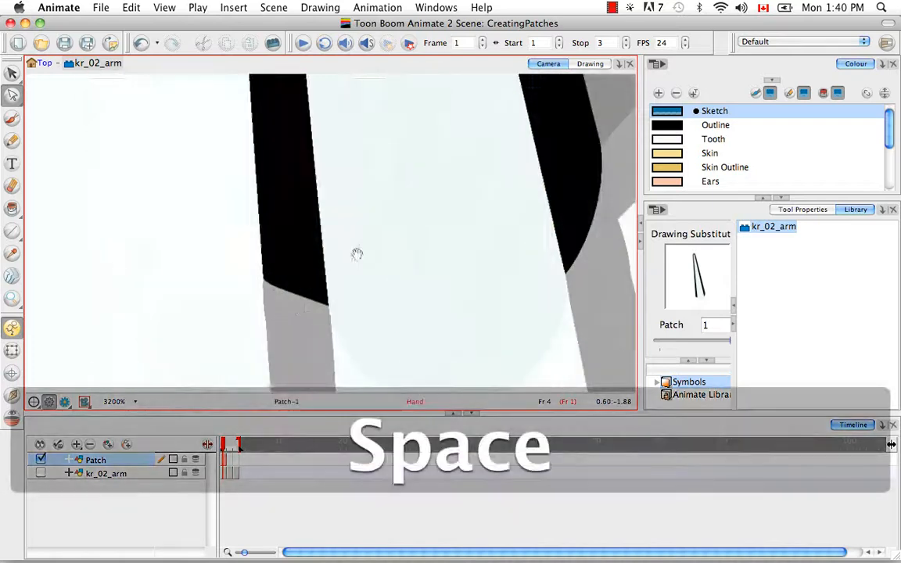
pyautogui.click(284, 251)
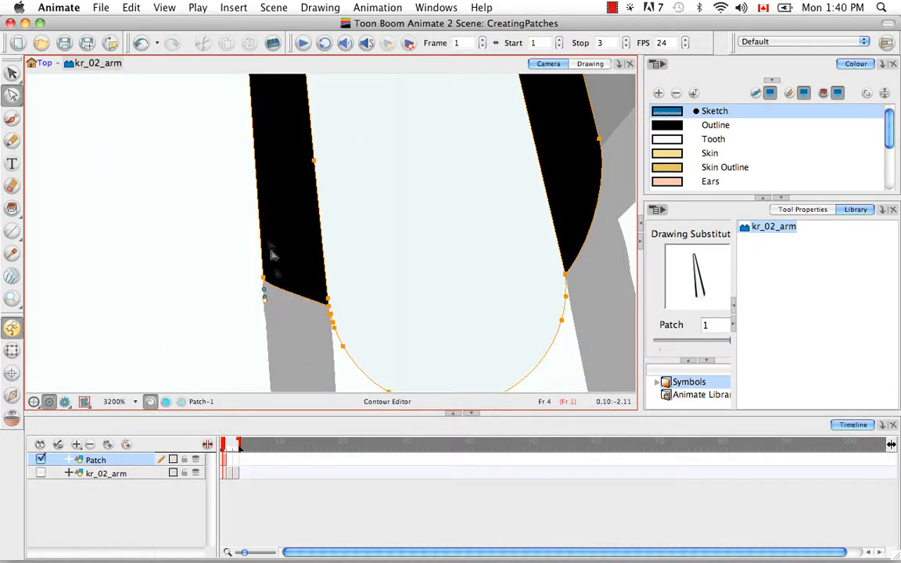
pyautogui.moveTo(264, 296); pyautogui.dragTo(248, 275)
pyautogui.press('space')
pyautogui.moveTo(238, 202); pyautogui.dragTo(247, 246)
pyautogui.moveTo(292, 334); pyautogui.dragTo(235, 287)
pyautogui.click(199, 287)
pyautogui.press('space')
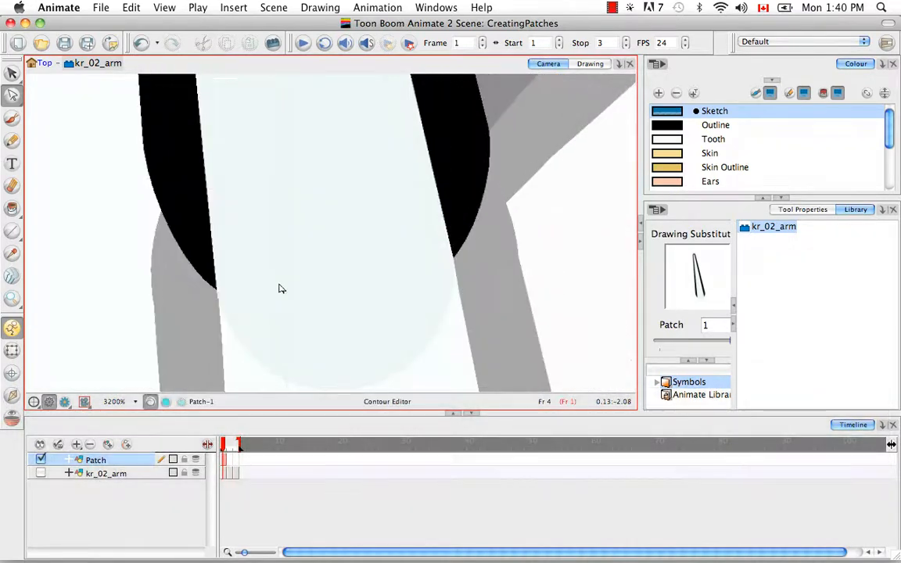
# Delete the contour point at the rounded top of the Patch arm's outline to separate the two side lines there.
pyautogui.press('super+minus')
pyautogui.press('super+minus')
pyautogui.press('super+equal')
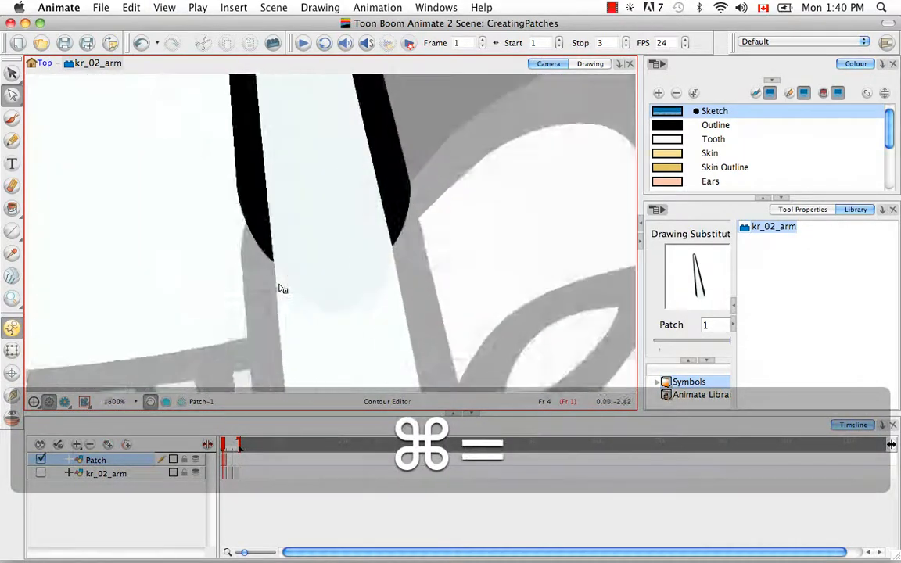
pyautogui.press('super+equal')
pyautogui.press('space')
pyautogui.moveTo(290, 184)
pyautogui.mouseDown()
pyautogui.moveTo(276, 356)
pyautogui.moveTo(298, 367)
pyautogui.moveTo(290, 305)
pyautogui.mouseUp()
pyautogui.moveTo(246, 195); pyautogui.dragTo(305, 258)
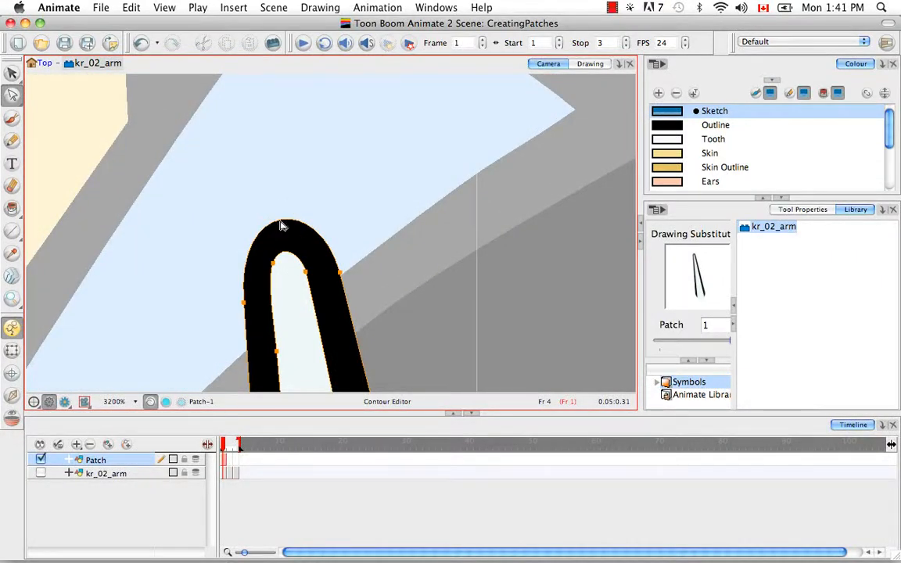
pyautogui.press('alt')
pyautogui.press('super')
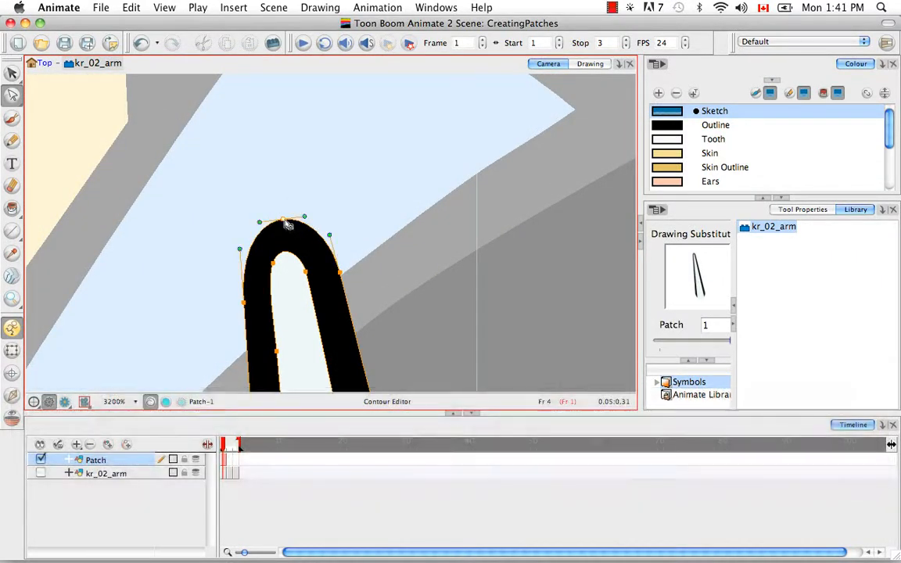
pyautogui.press('Delete')
pyautogui.press('space')
pyautogui.moveTo(297, 221); pyautogui.dragTo(257, 203)
# Reshape the left line's upper end into a smooth curved taper with the Contour Editor.
pyautogui.click(292, 222)
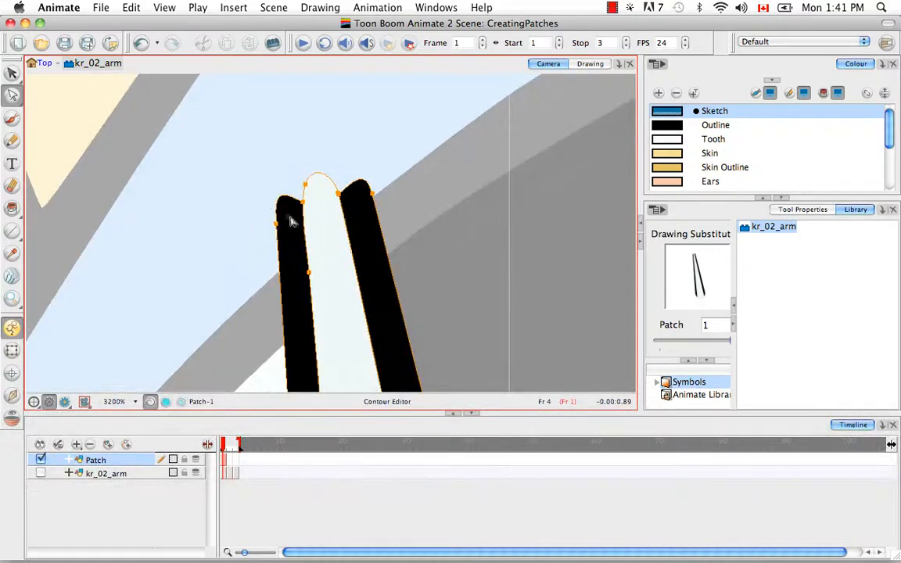
pyautogui.click(282, 232)
pyautogui.moveTo(280, 249)
pyautogui.mouseDown()
pyautogui.moveTo(282, 295)
pyautogui.moveTo(284, 226)
pyautogui.moveTo(263, 196)
pyautogui.moveTo(274, 201)
pyautogui.mouseUp()
pyautogui.moveTo(278, 252)
pyautogui.mouseDown()
pyautogui.moveTo(296, 200)
pyautogui.moveTo(373, 147)
pyautogui.moveTo(294, 199)
pyautogui.mouseUp()
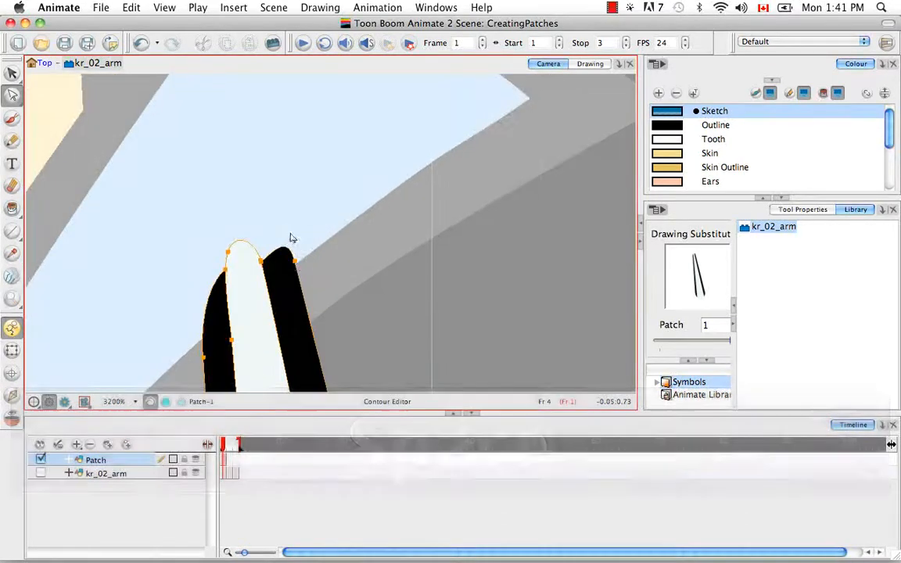
# Reshape the right line's upper end into a curved taper that mirrors the left line.
pyautogui.click(308, 319)
pyautogui.press('space')
pyautogui.moveTo(308, 319)
pyautogui.mouseDown()
pyautogui.moveTo(374, 200)
pyautogui.moveTo(348, 153)
pyautogui.moveTo(356, 192)
pyautogui.moveTo(368, 176)
pyautogui.moveTo(332, 157)
pyautogui.moveTo(352, 190)
pyautogui.moveTo(364, 177)
pyautogui.moveTo(316, 155)
pyautogui.moveTo(354, 230)
pyautogui.mouseUp()
pyautogui.click(335, 173)
pyautogui.press('space')
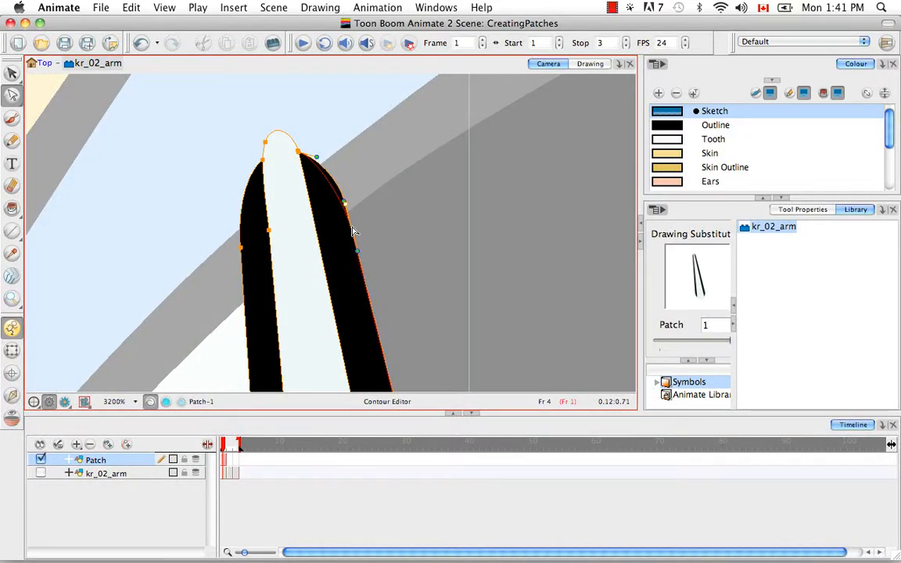
pyautogui.click(368, 201)
pyautogui.press('space')
pyautogui.moveTo(368, 201); pyautogui.dragTo(366, 183)
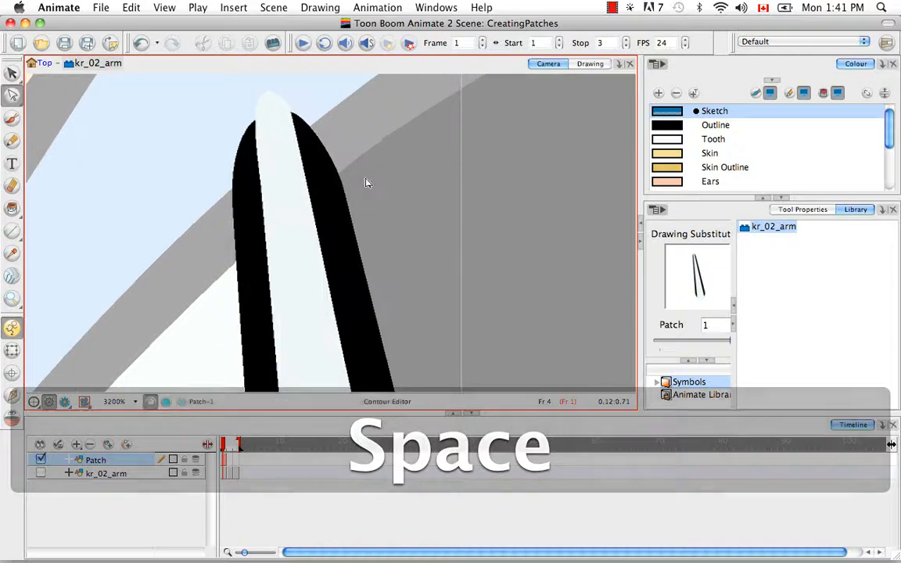
# Show the kr_02_arm layer again so the original arm is displayed together with the Patch drawing.
pyautogui.press('super+minus')
pyautogui.press('super+minus')
pyautogui.press('super+minus')
pyautogui.press('super+minus')
pyautogui.press('super+minus')
pyautogui.press('super+minus')
pyautogui.press('space')
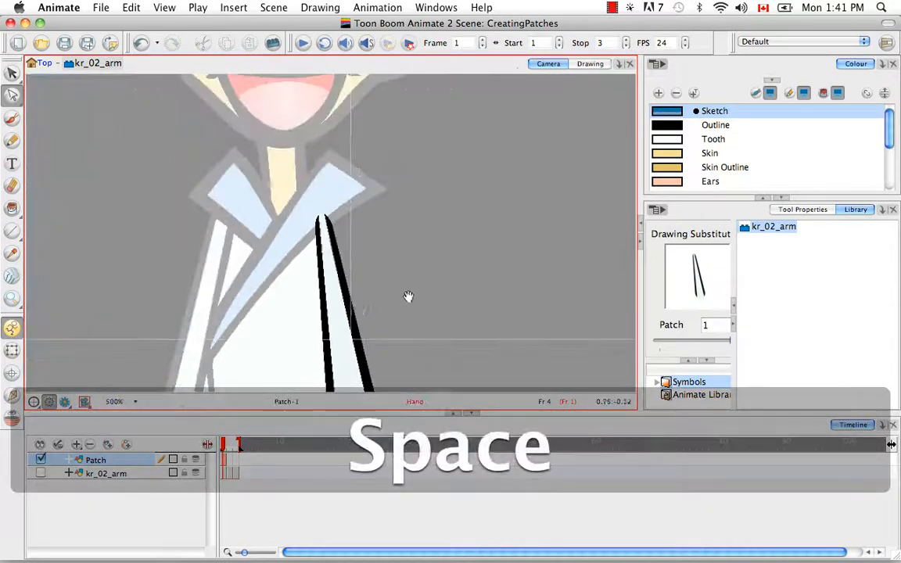
pyautogui.moveTo(409, 298); pyautogui.dragTo(458, 194)
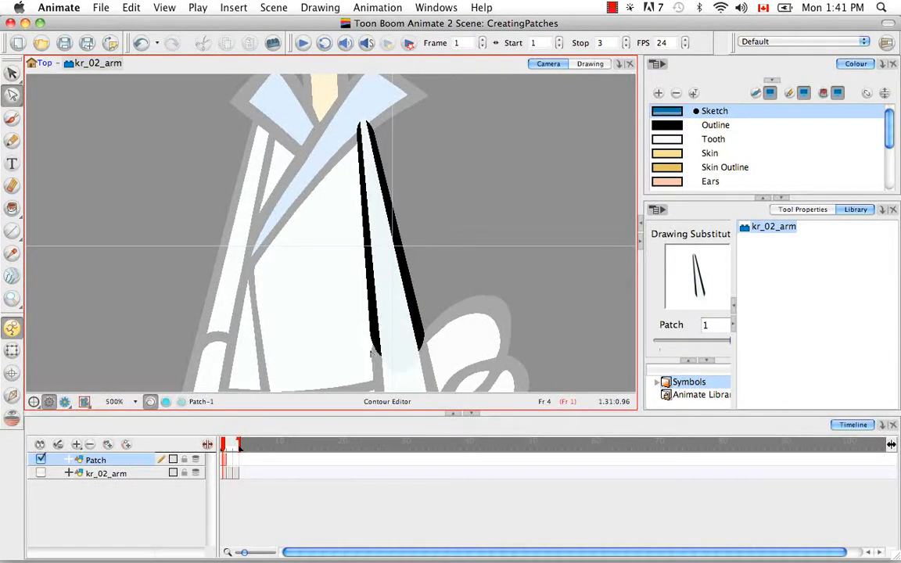
pyautogui.press('space')
pyautogui.moveTo(409, 358); pyautogui.dragTo(396, 249)
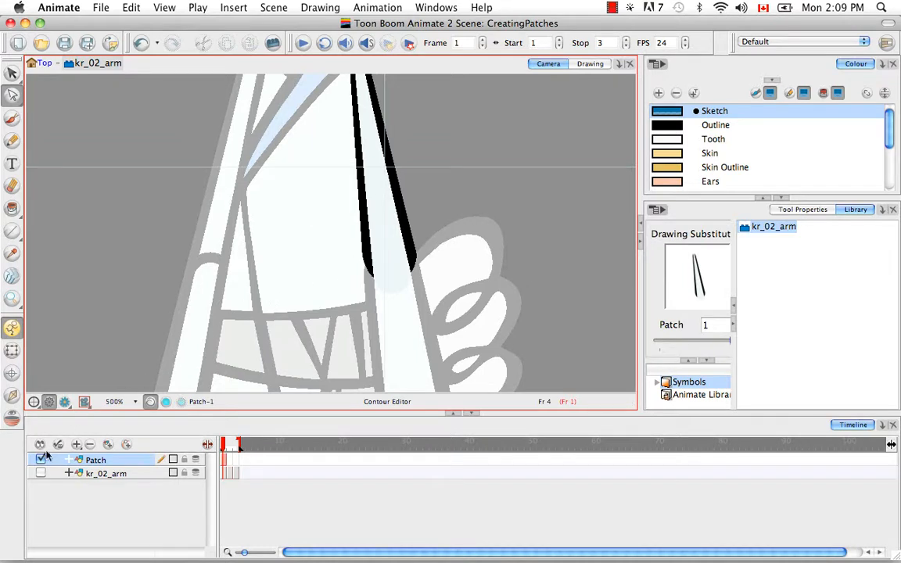
pyautogui.click(40, 473)
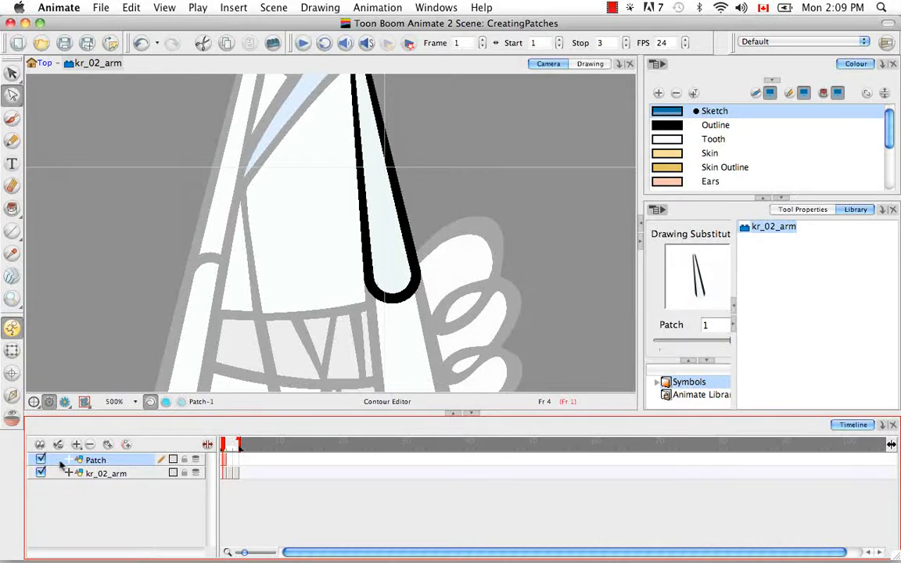
# Enable Light Table and Current Drawing on Top for the Camera view.
pyautogui.click(85, 402)
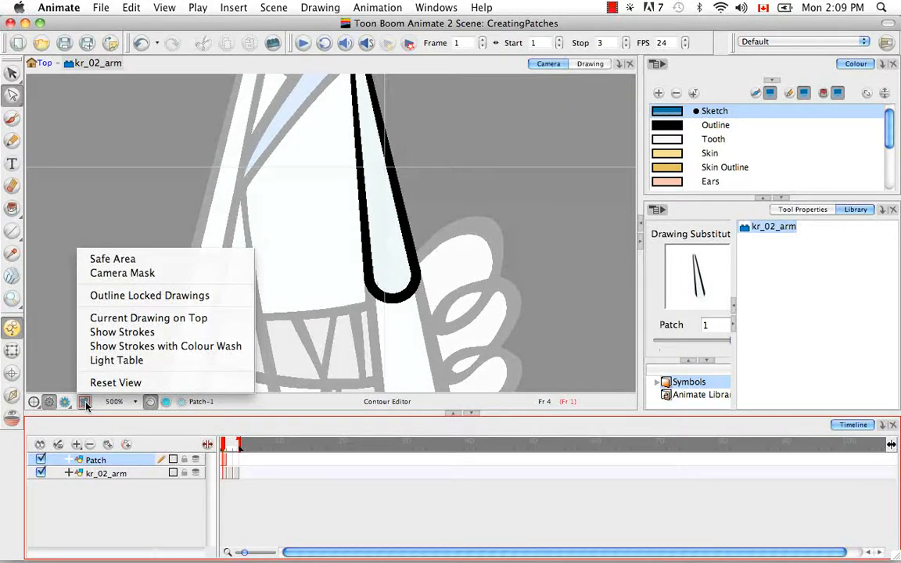
pyautogui.click(86, 360)
pyautogui.click(85, 402)
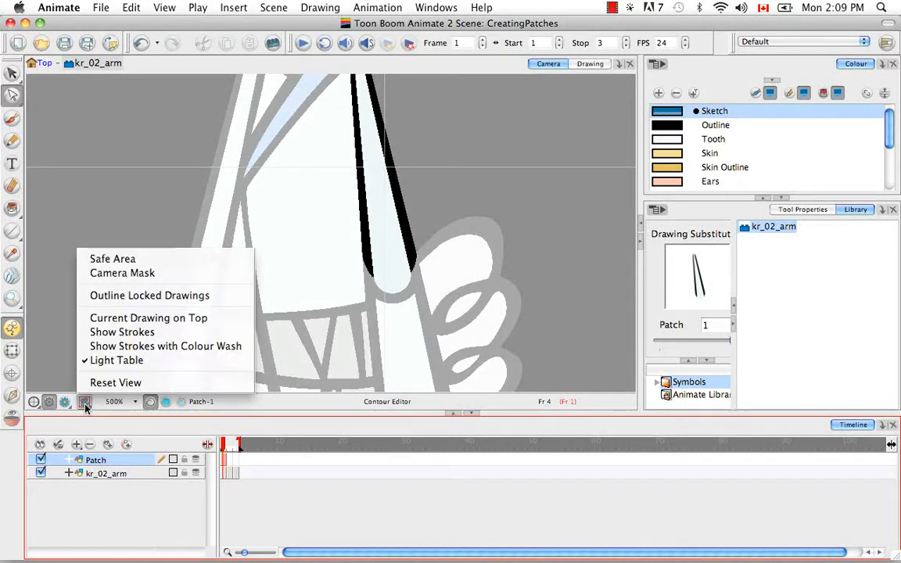
pyautogui.click(82, 318)
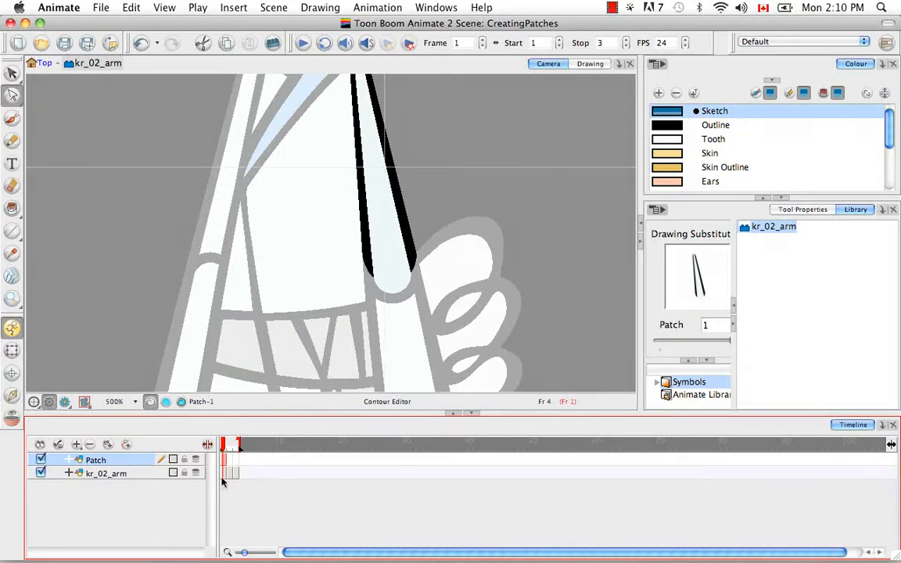
# Show the timeline's parameter values and expand the Patch layer to list its position, scale and rotation functions.
pyautogui.click(207, 445)
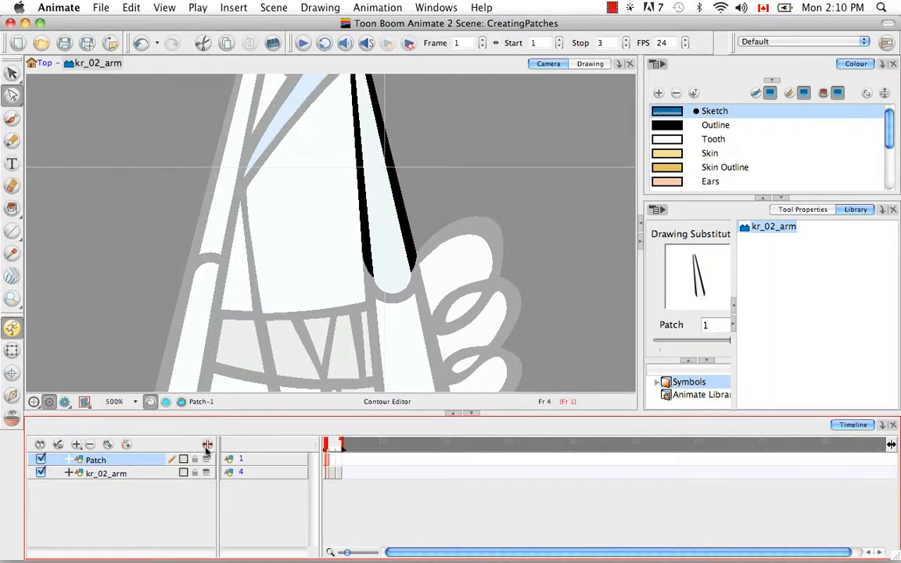
pyautogui.click(70, 461)
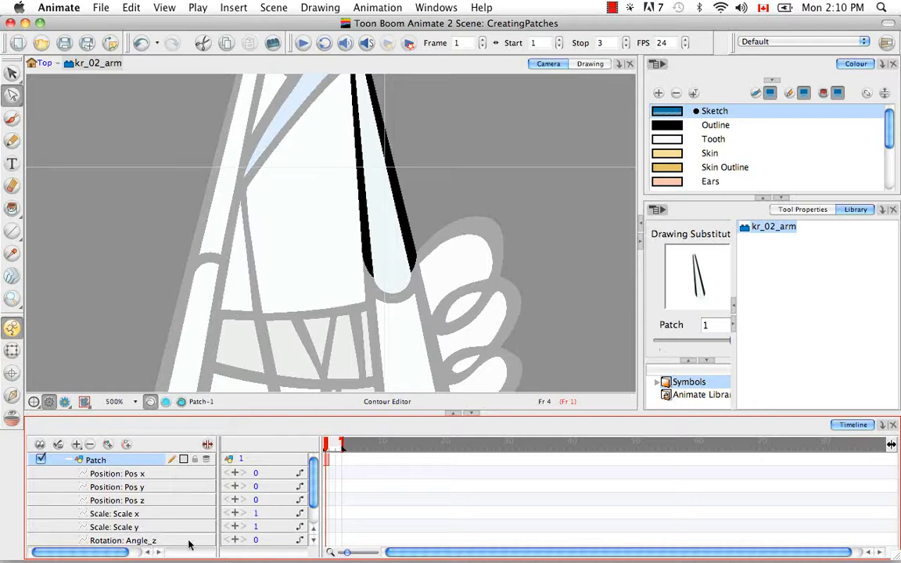
pyautogui.moveTo(313, 478)
pyautogui.mouseDown()
pyautogui.moveTo(315, 488)
pyautogui.moveTo(315, 476)
pyautogui.mouseUp()
# With the Transform tool, nudge the Patch drawing forward in depth to a Pos z of 0.003.
pyautogui.click(12, 350)
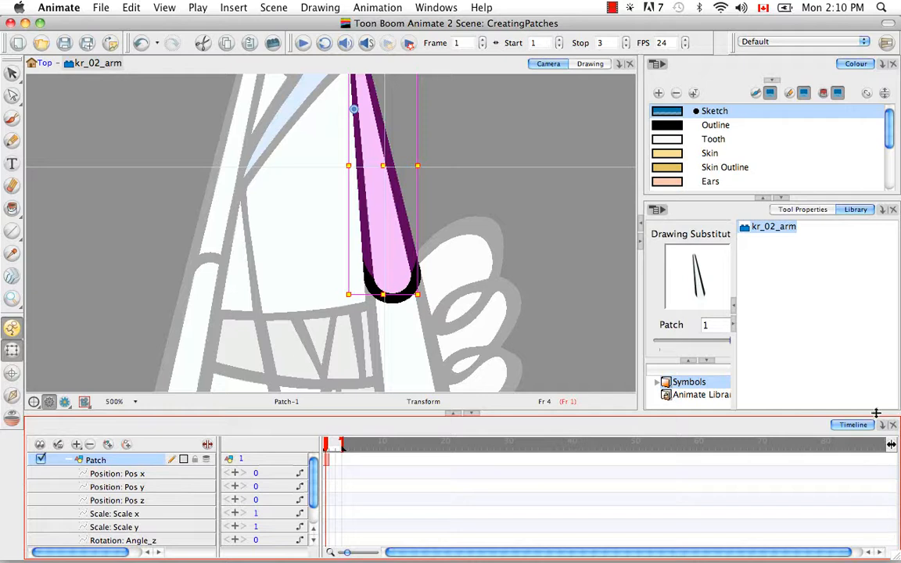
pyautogui.click(187, 404)
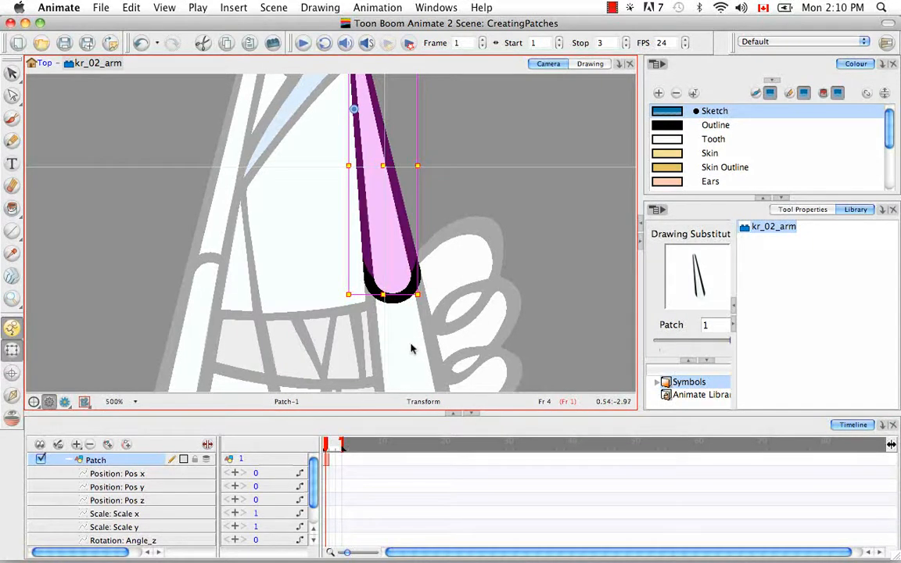
pyautogui.press('alt')
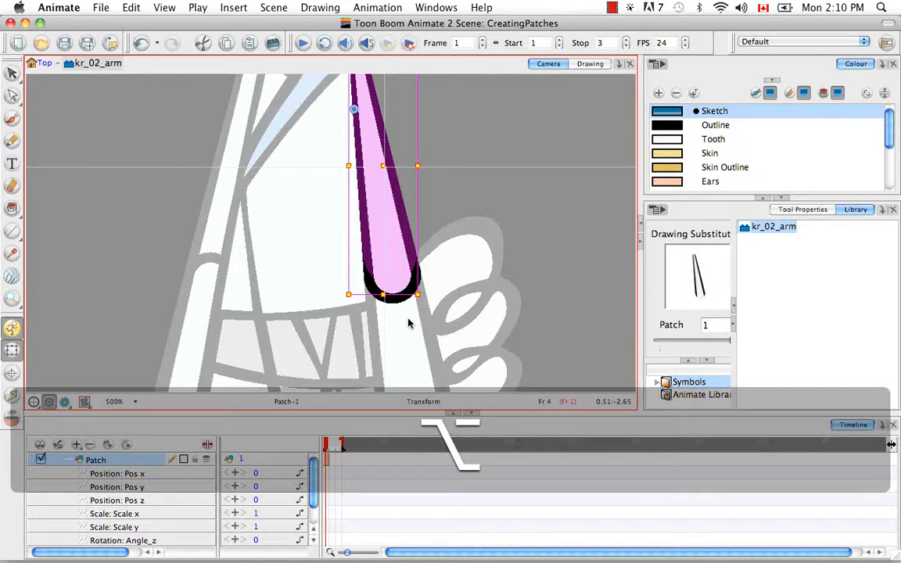
pyautogui.hotkey('alt', 'Down')
pyautogui.hotkey('alt', 'Down')
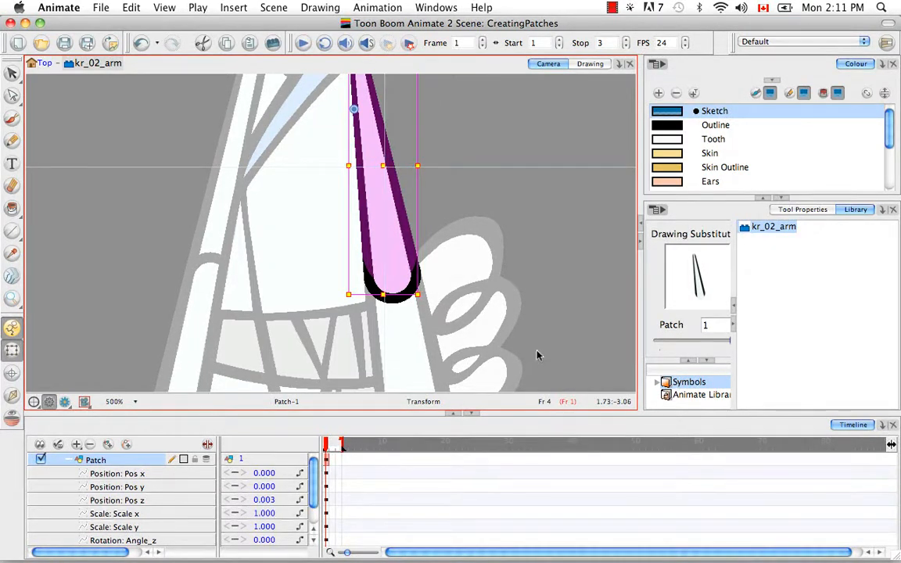
# Open a Top view and enlarge it to examine the depth separation between the Patch and arm layers.
pyautogui.click(882, 210)
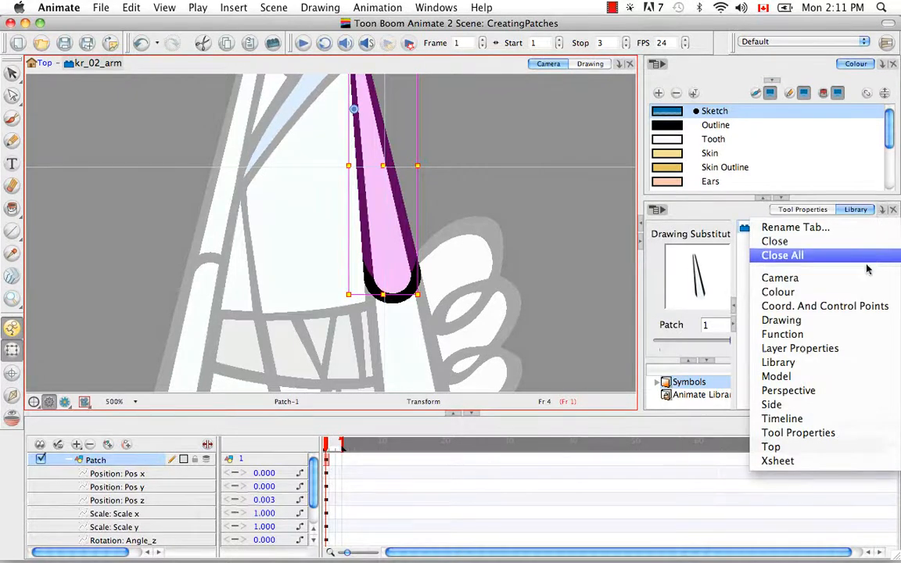
pyautogui.click(771, 447)
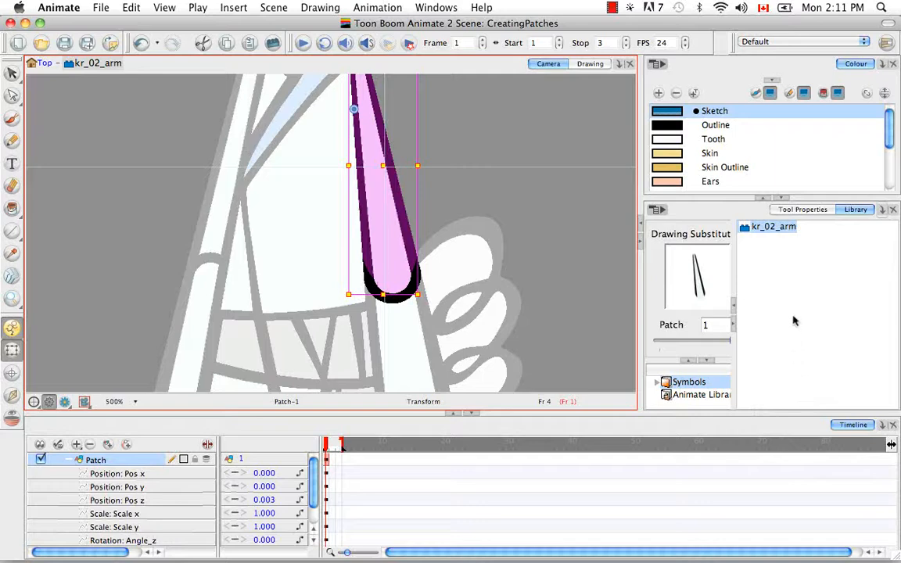
pyautogui.click(787, 326)
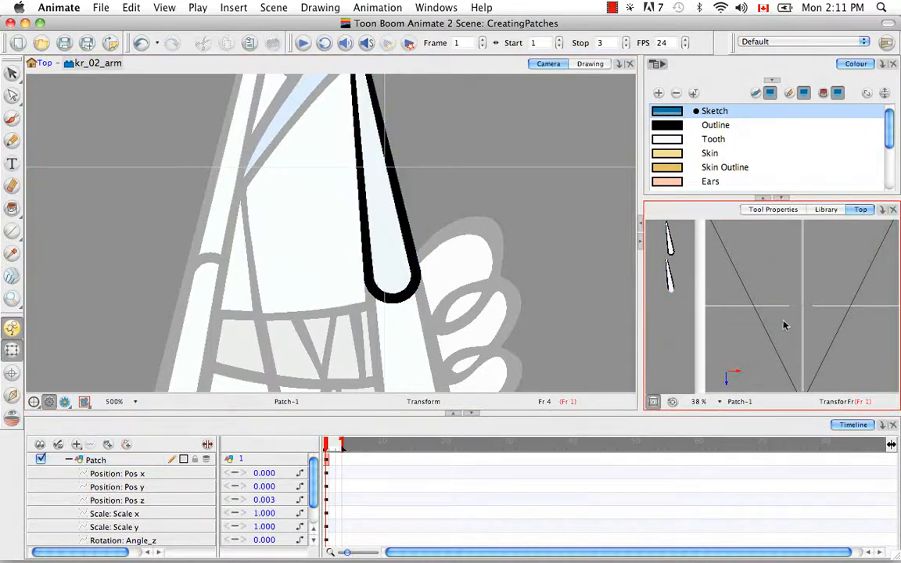
pyautogui.press('super+equal')
pyautogui.press('super+equal')
pyautogui.press('super+equal')
pyautogui.press('super+equal')
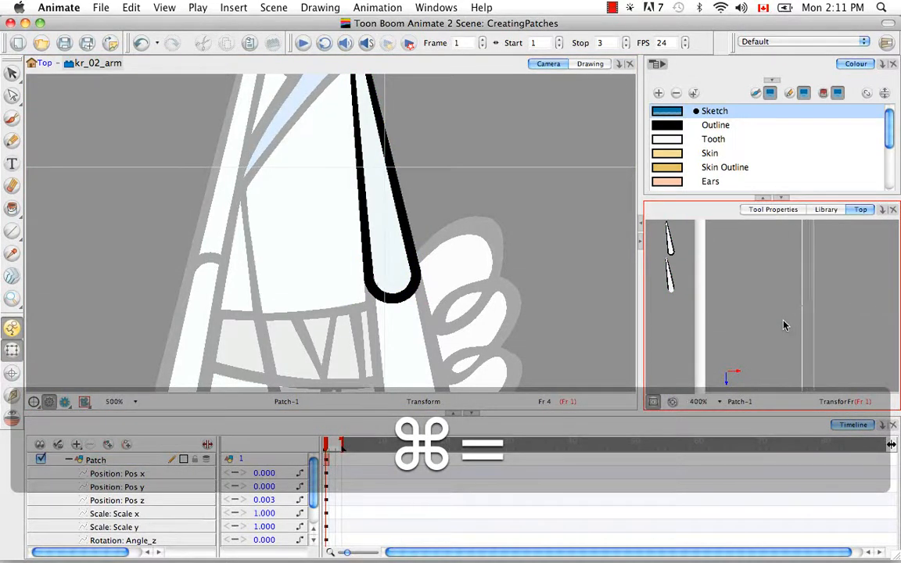
pyautogui.press('super+equal')
pyautogui.press('super+equal')
pyautogui.press('super+equal')
pyautogui.press('super+equal')
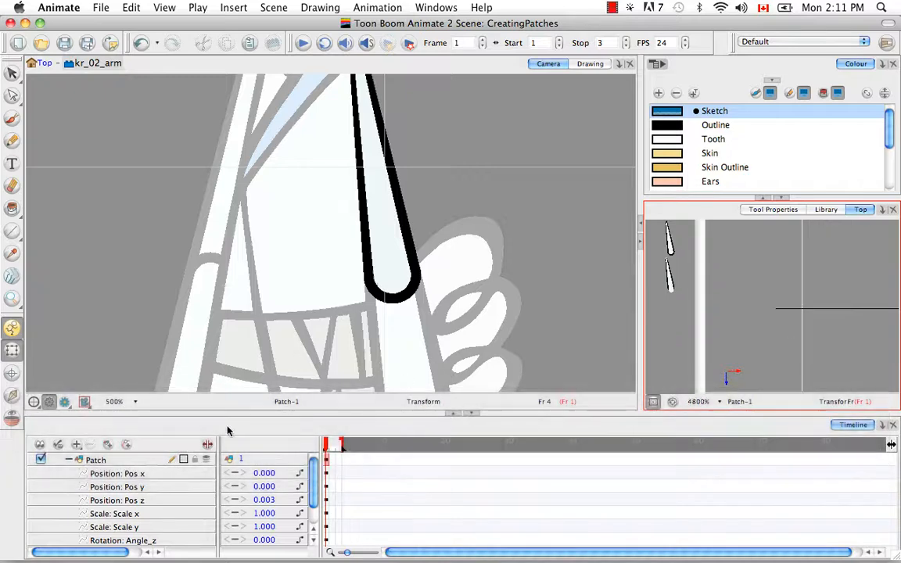
# Magnify the Top view further and select the Patch and arm drawings in turn to compare their positions in depth.
pyautogui.click(144, 460)
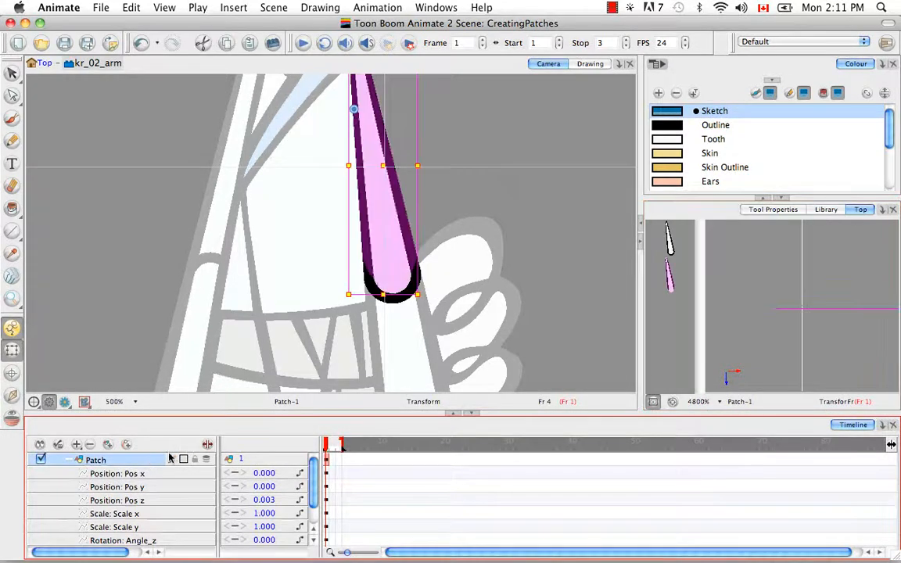
pyautogui.press('space')
pyautogui.moveTo(827, 326); pyautogui.dragTo(776, 308)
pyautogui.press('super+equal')
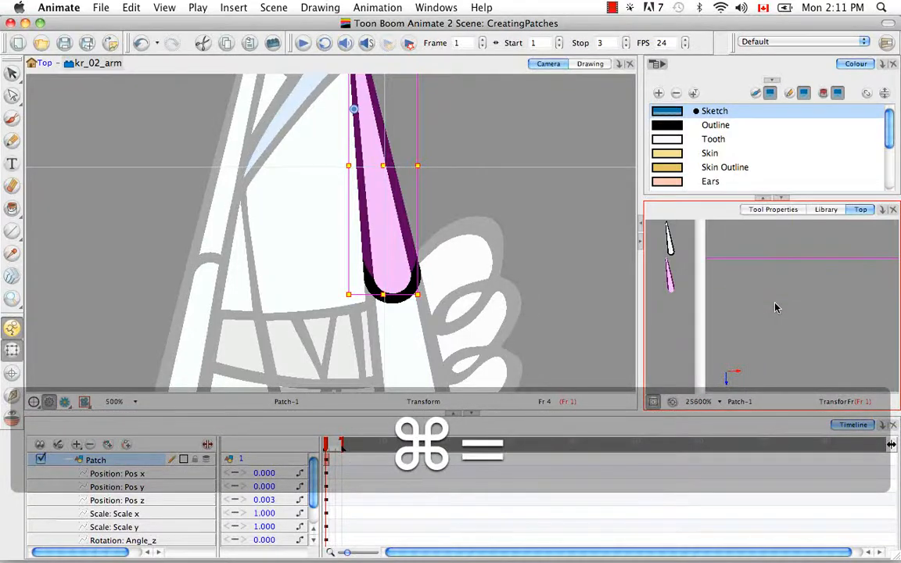
pyautogui.press('space')
pyautogui.moveTo(724, 345); pyautogui.dragTo(753, 355)
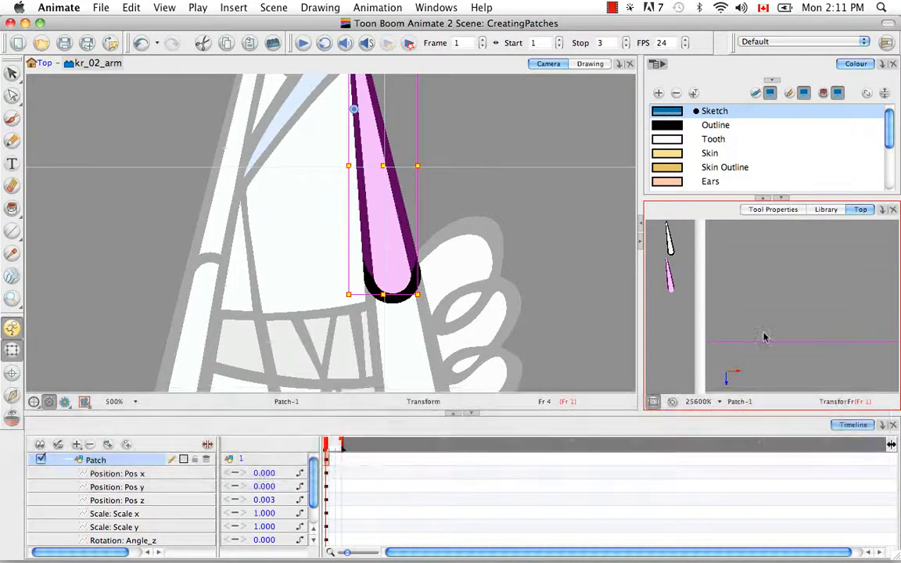
pyautogui.click(793, 331)
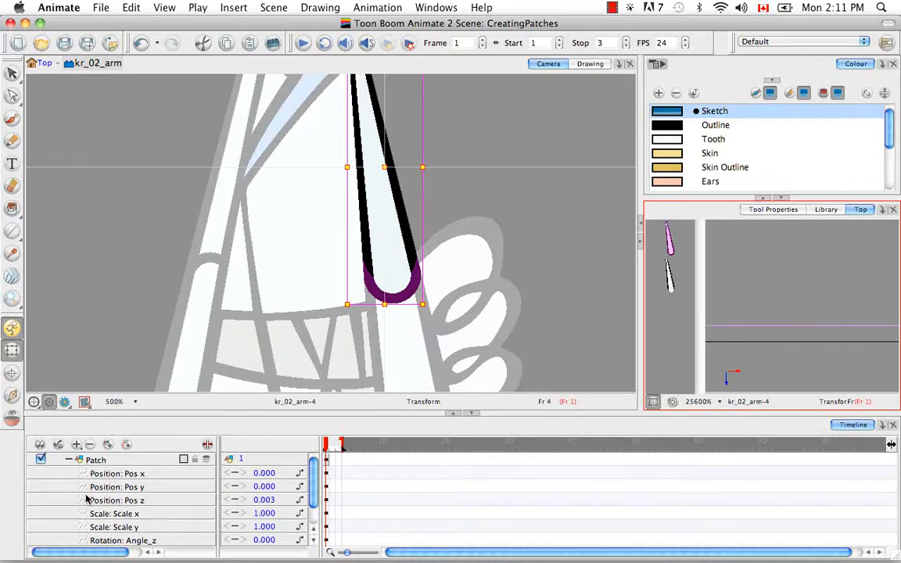
pyautogui.scroll(-2, 313, 469)
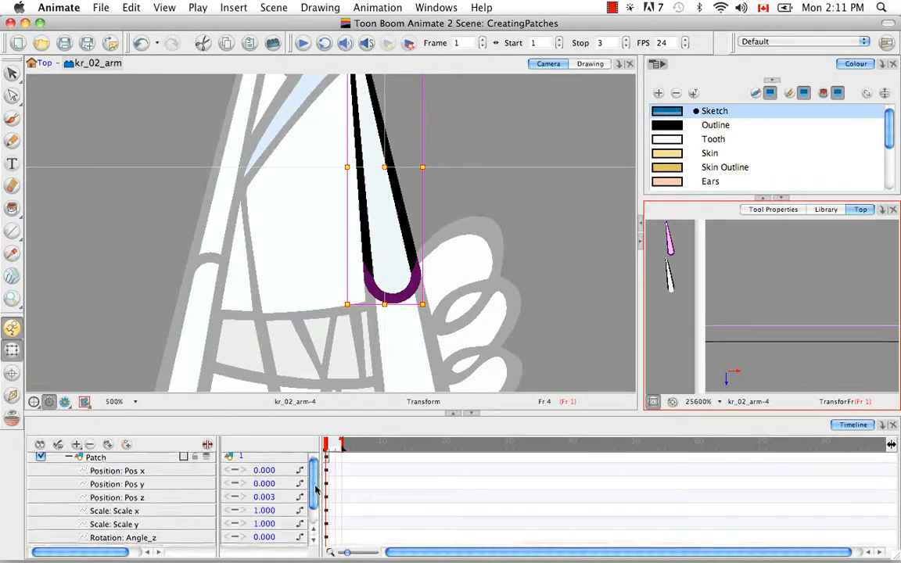
pyautogui.click(777, 343)
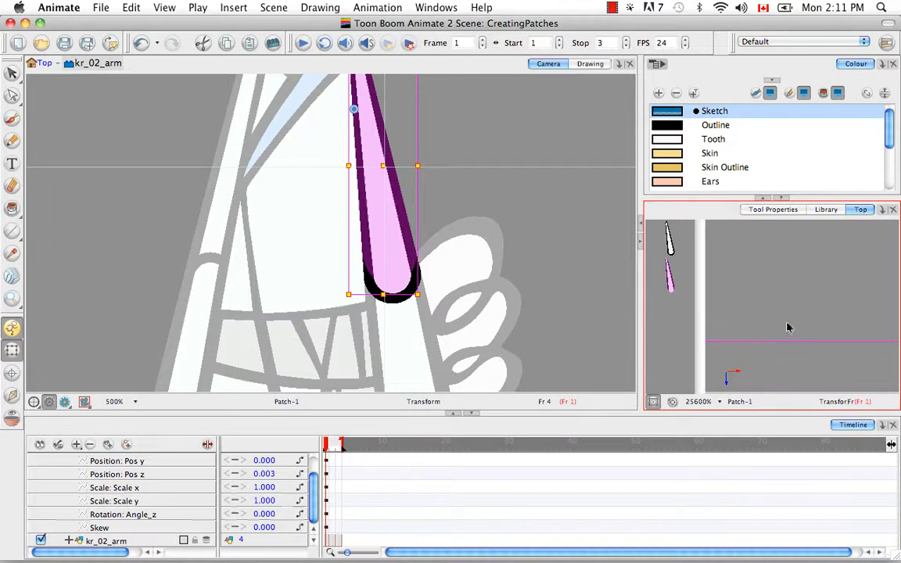
pyautogui.click(775, 328)
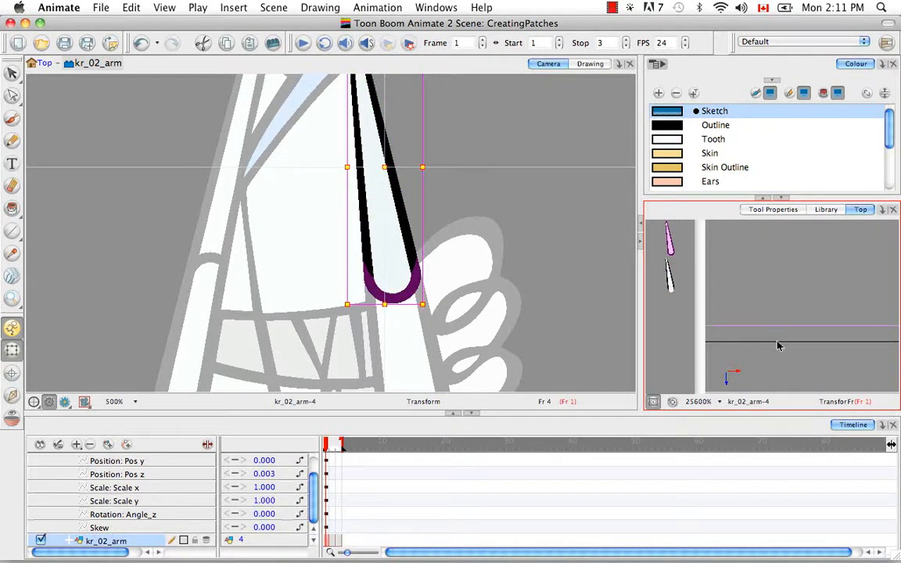
# Check the Patch and arm separation at other Top view magnifications, and reselect the Patch layer.
pyautogui.click(778, 362)
pyautogui.press('super+minus')
pyautogui.press('super+minus')
pyautogui.press('super+minus')
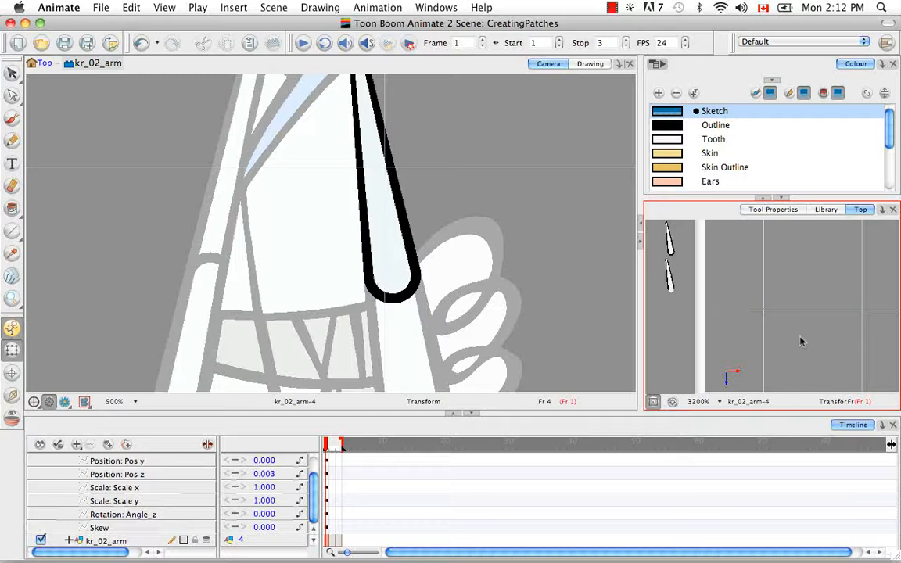
pyautogui.press('super+equal')
pyautogui.press('super+equal')
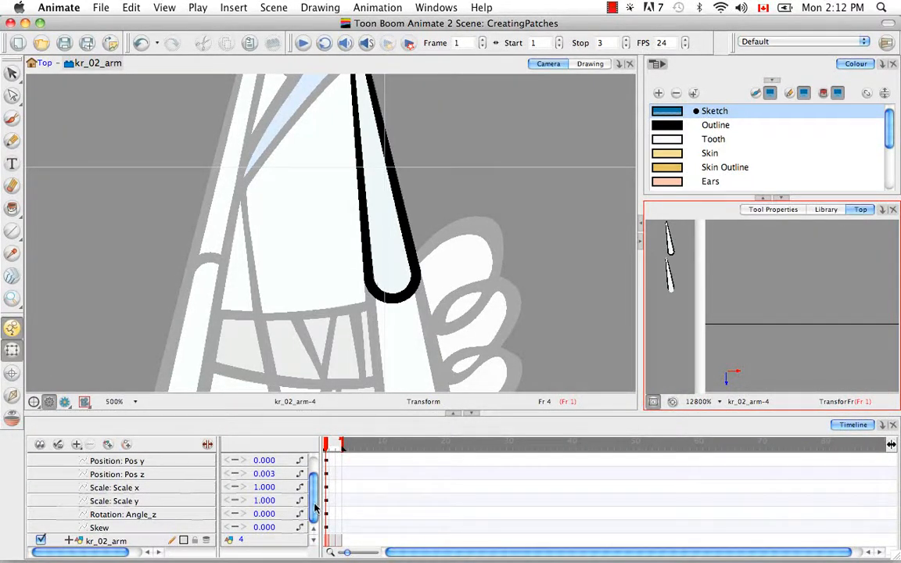
pyautogui.scroll(2, 288, 460)
pyautogui.click(145, 461)
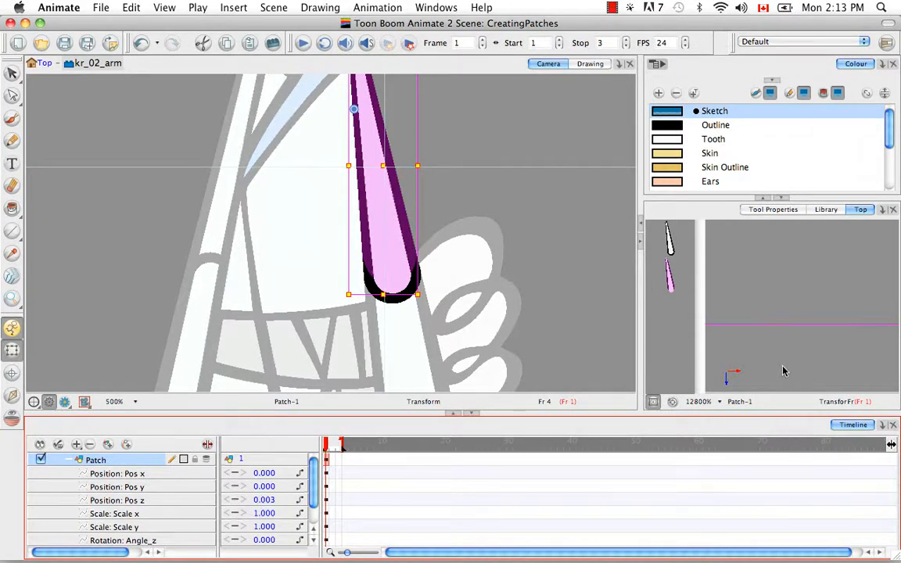
# Return to the scene's top level and step back to frame 1 to view the patched arm.
pyautogui.click(44, 64)
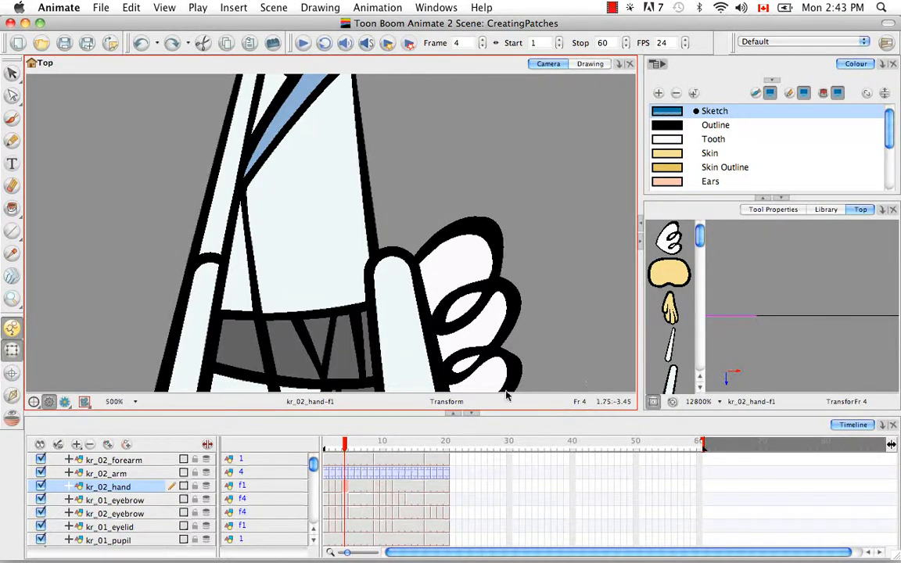
pyautogui.click(339, 447)
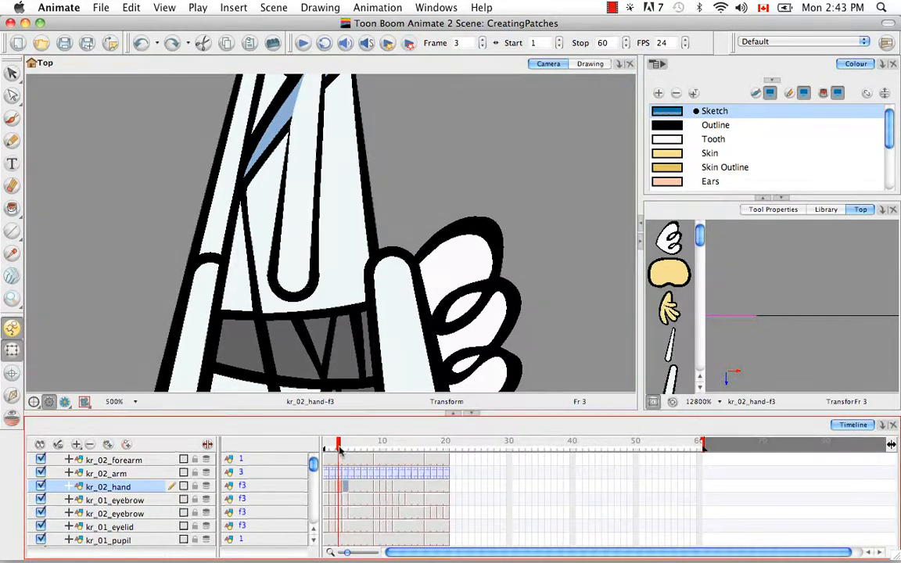
pyautogui.press(',')
pyautogui.press(',')
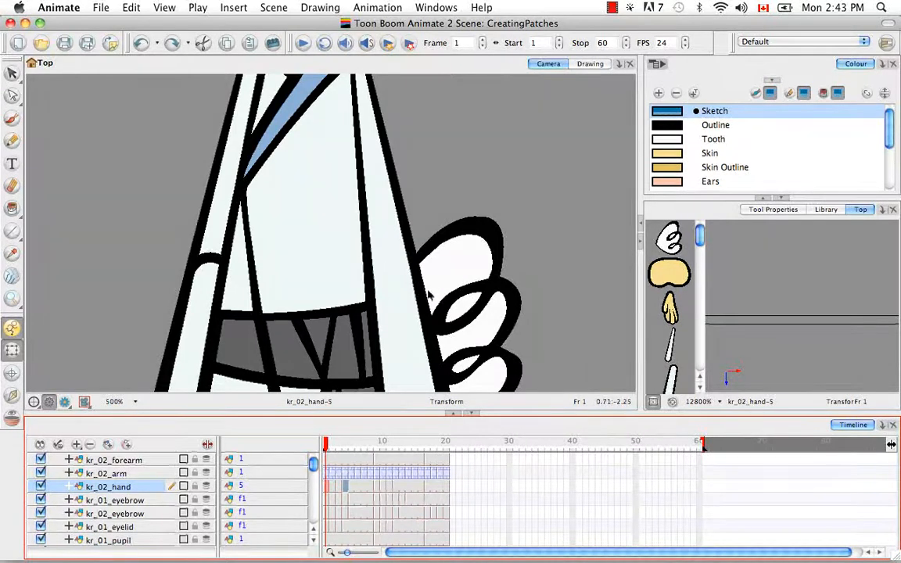
# Test the patch by rotating the kr_02_forearm layer upward about the elbow, and undo the rotation.
pyautogui.click(402, 354)
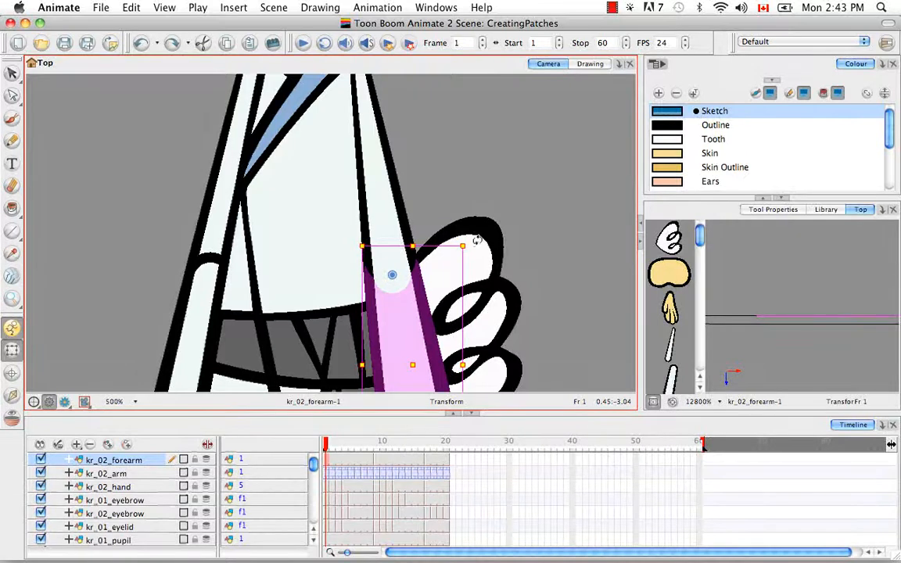
pyautogui.moveTo(477, 240)
pyautogui.mouseDown()
pyautogui.moveTo(444, 183)
pyautogui.moveTo(411, 162)
pyautogui.moveTo(368, 151)
pyautogui.moveTo(346, 165)
pyautogui.mouseUp()
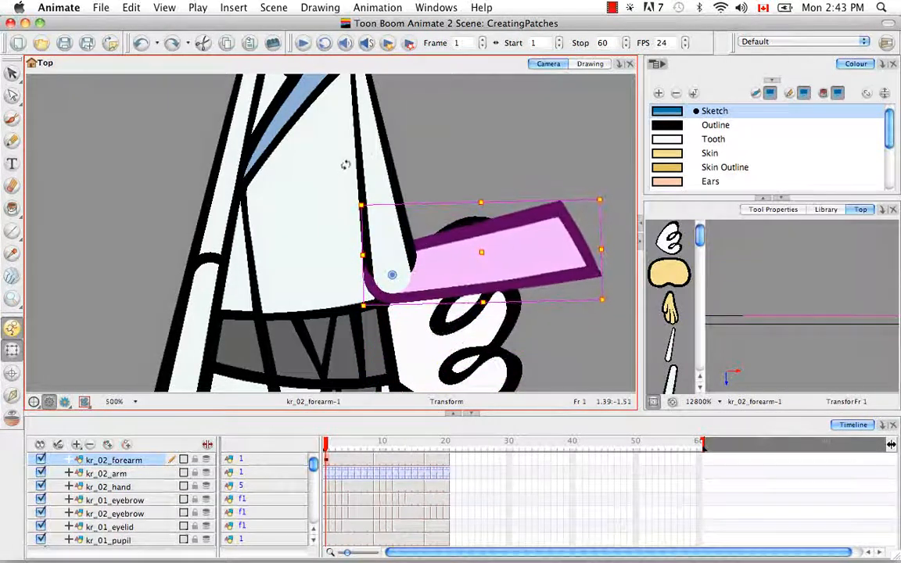
pyautogui.click(513, 166)
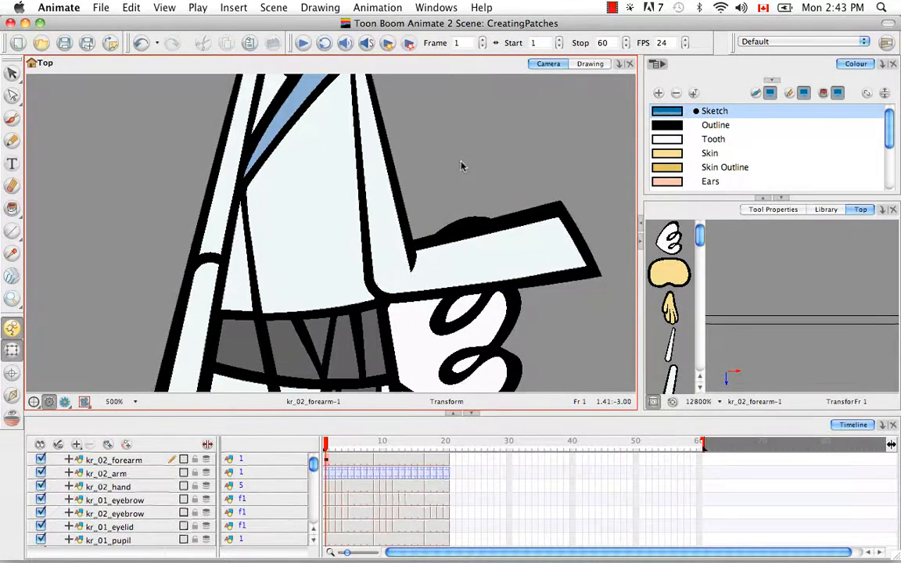
pyautogui.press('super+z')
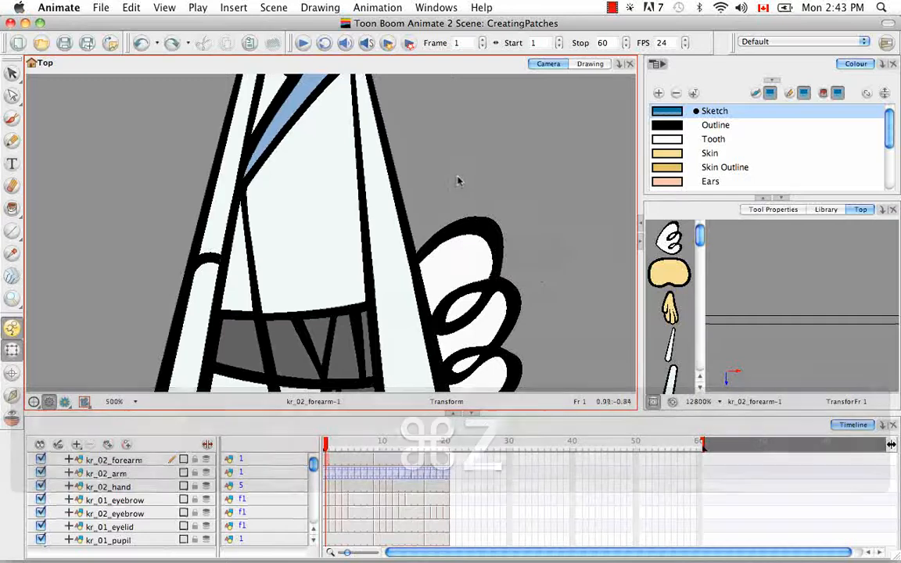
# Enter the kr_02_arm symbol from its frame 1 cell and select the arm drawing with the whole arm in view.
pyautogui.click(132, 461)
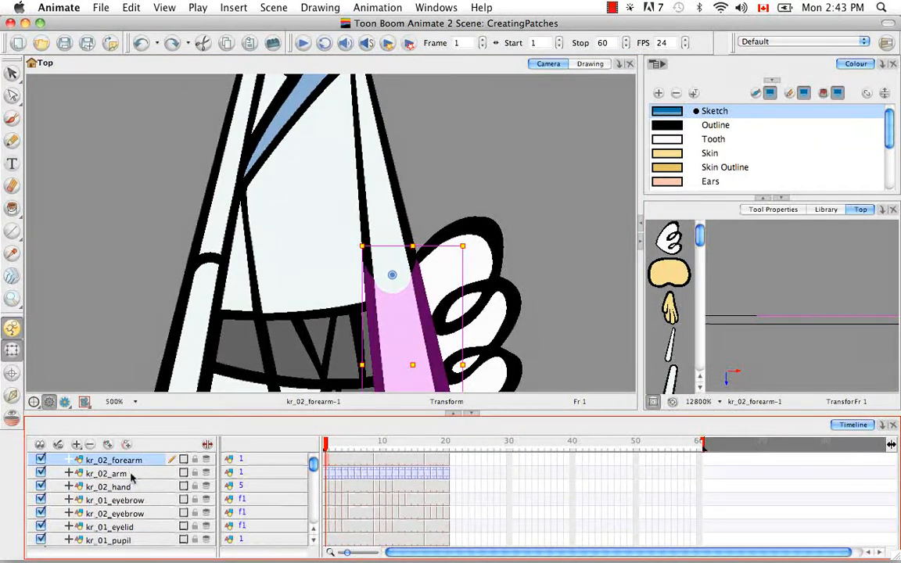
pyautogui.click(129, 475)
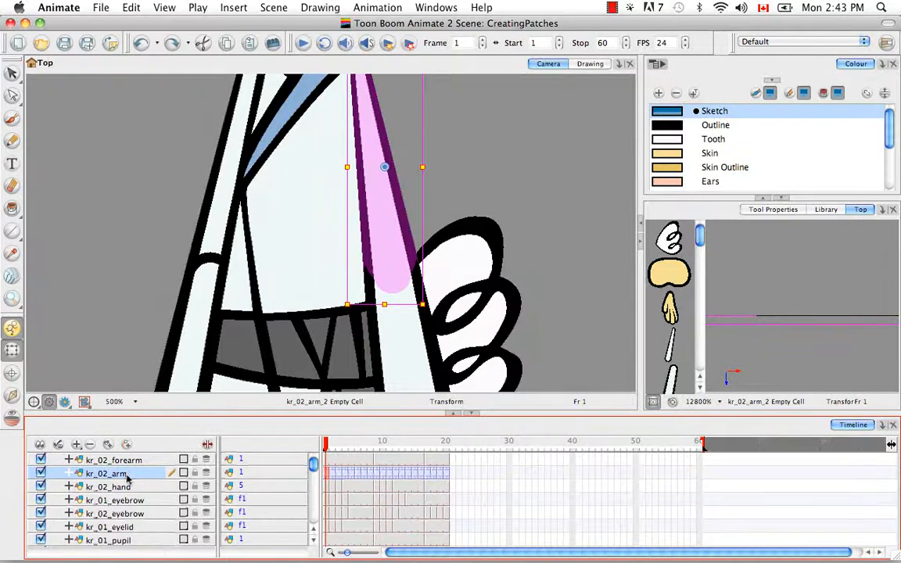
pyautogui.doubleClick(327, 475)
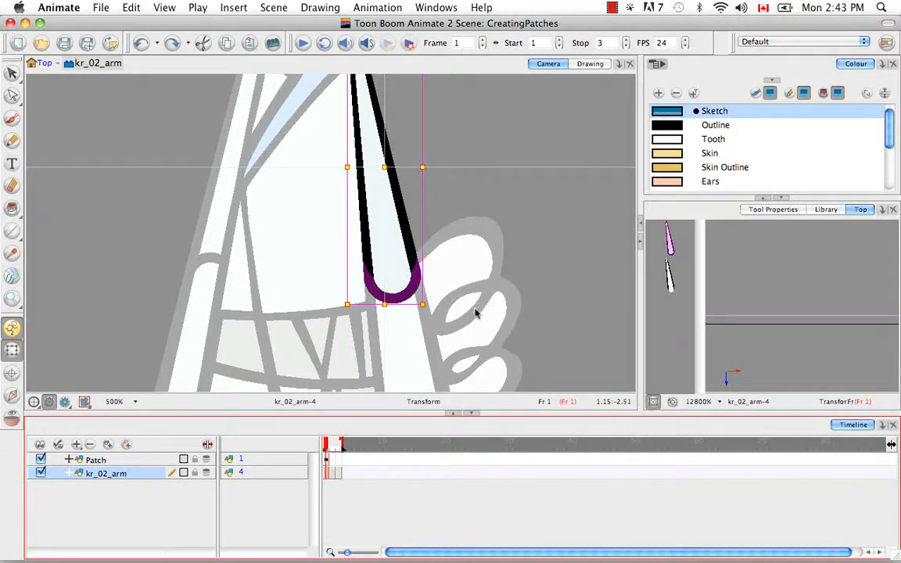
pyautogui.click(519, 240)
pyautogui.press('space')
pyautogui.moveTo(519, 241); pyautogui.dragTo(523, 305)
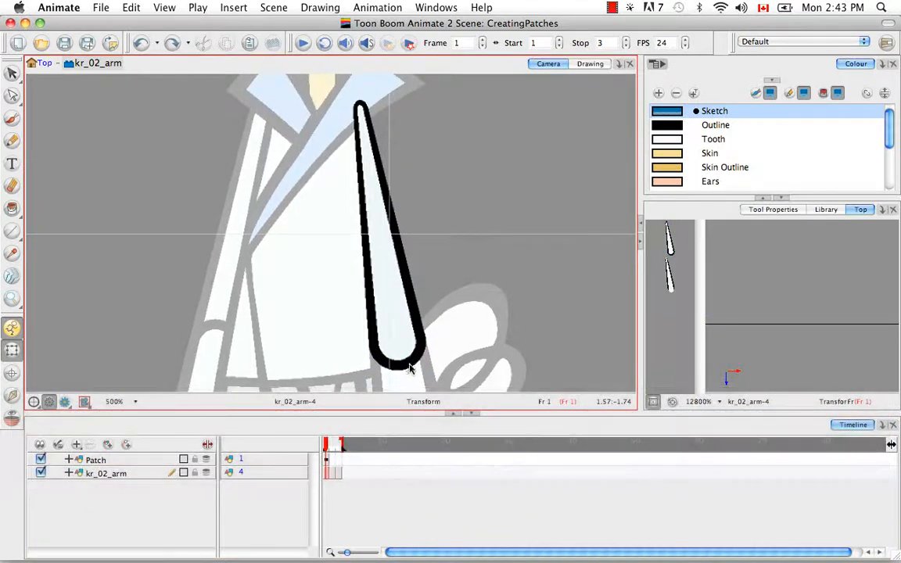
pyautogui.click(410, 362)
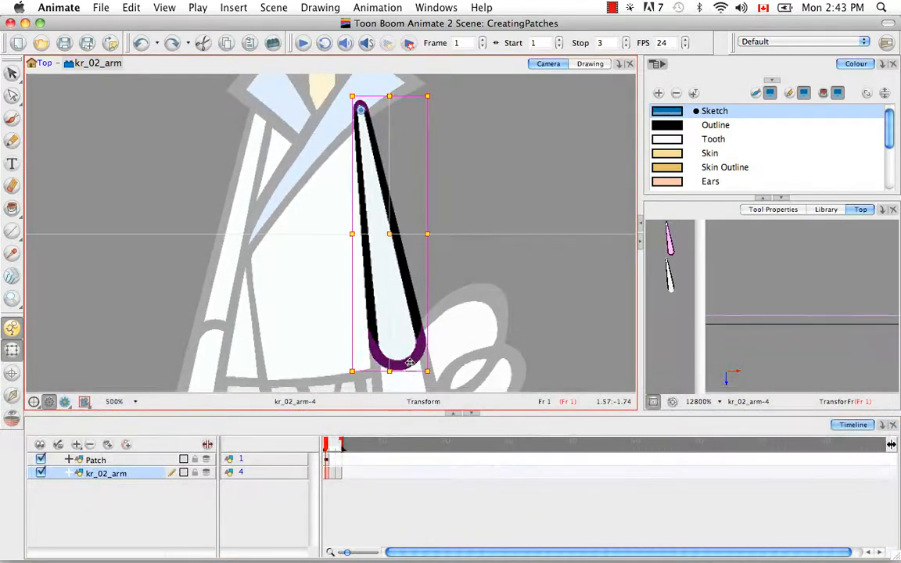
# Compare the Patch and arm pivots with the Pivot tool, and copy the arm drawing's shoulder pivot to the parent symbol.
pyautogui.click(12, 374)
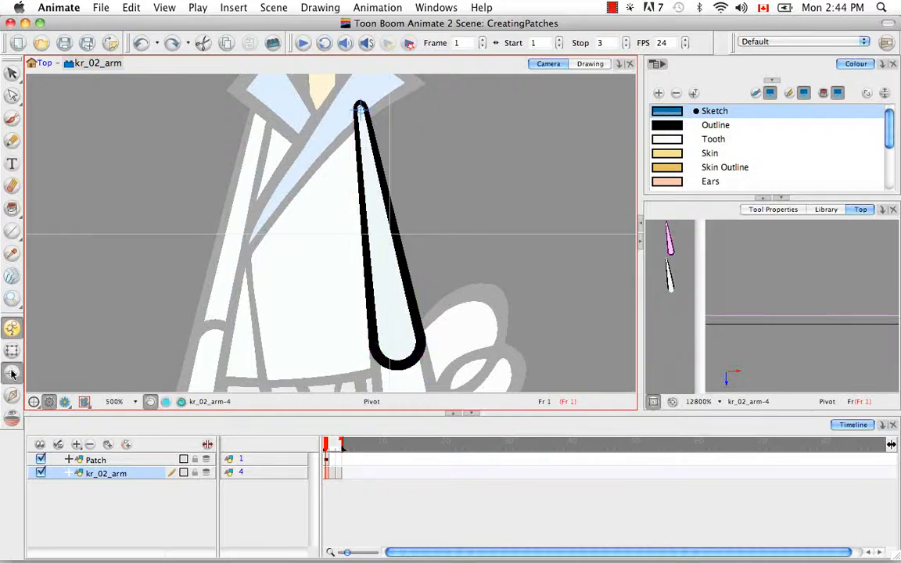
pyautogui.click(122, 462)
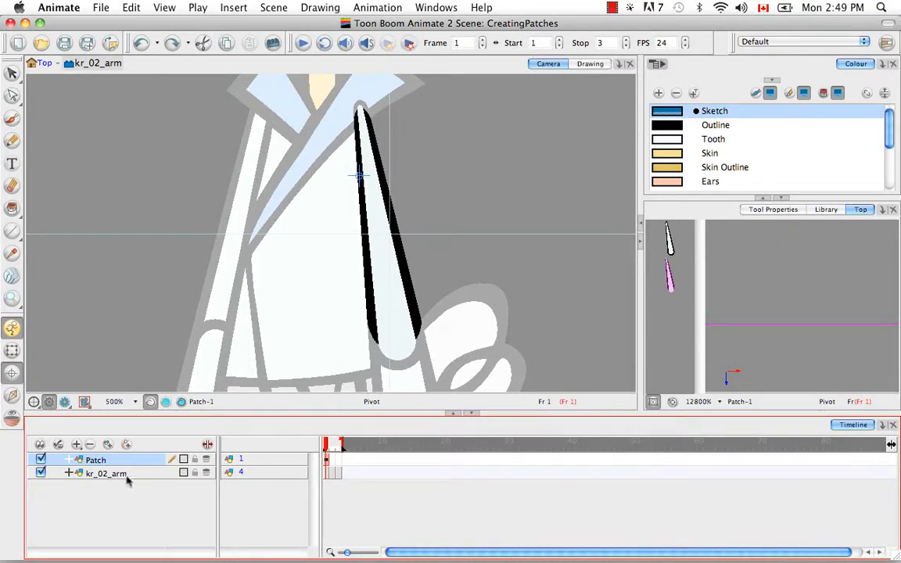
pyautogui.click(126, 474)
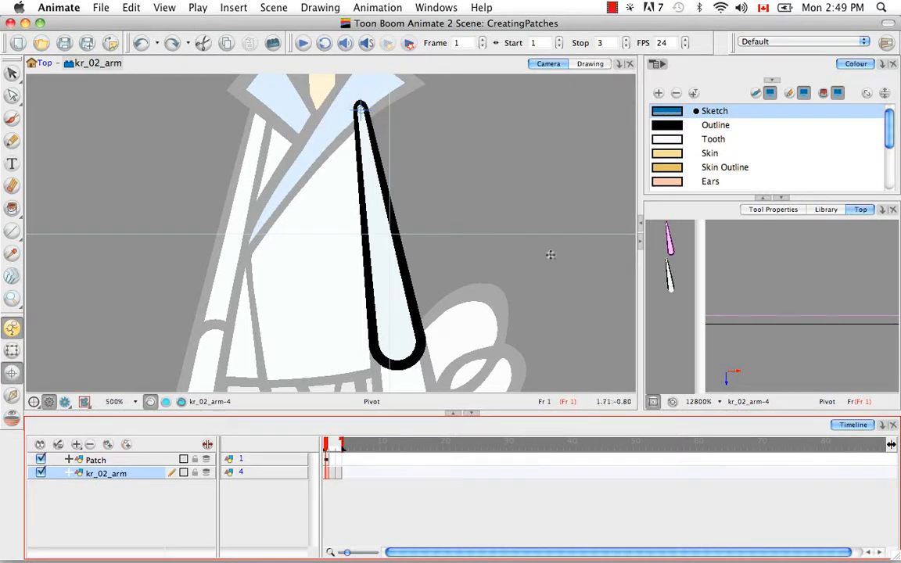
pyautogui.click(790, 211)
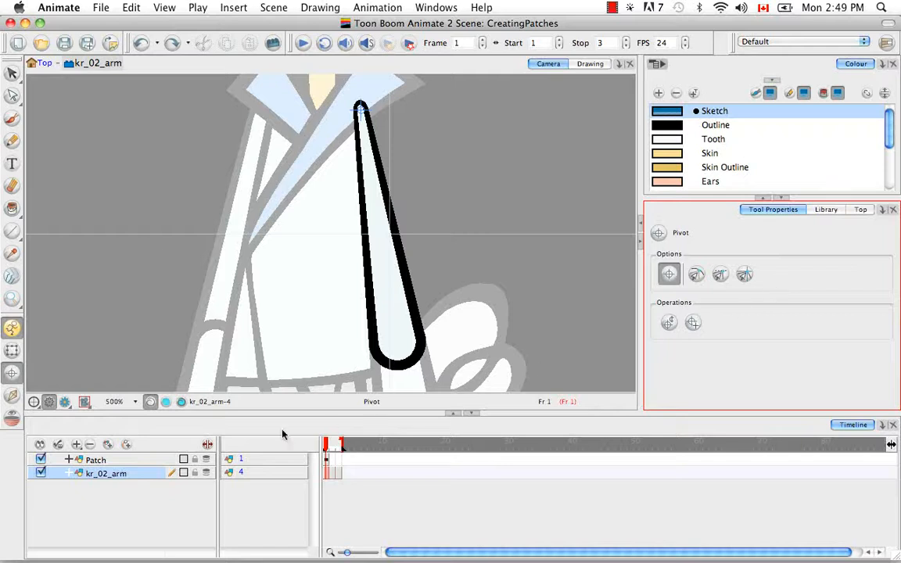
pyautogui.click(693, 324)
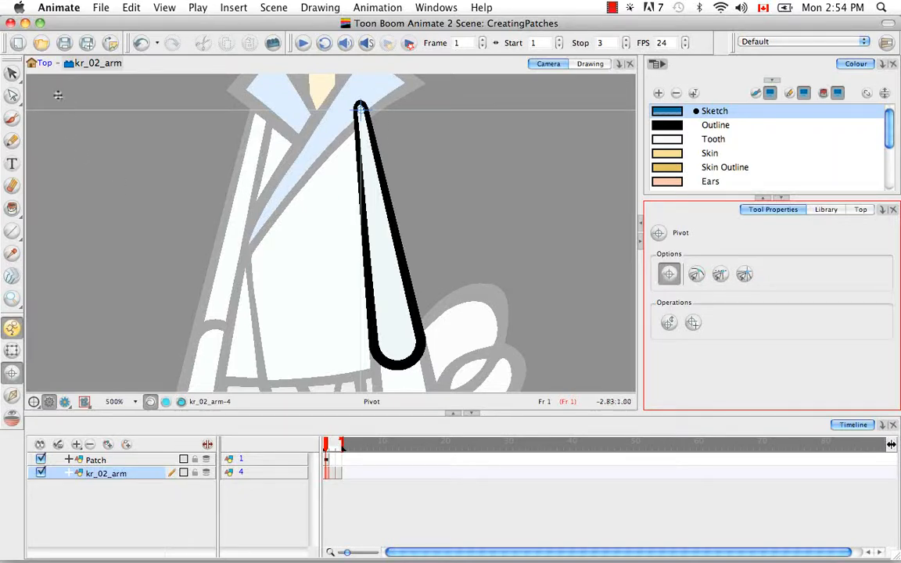
# Return to the scene's top level and select the kr_02_arm symbol at frame 1 with the Transform tool.
pyautogui.click(45, 64)
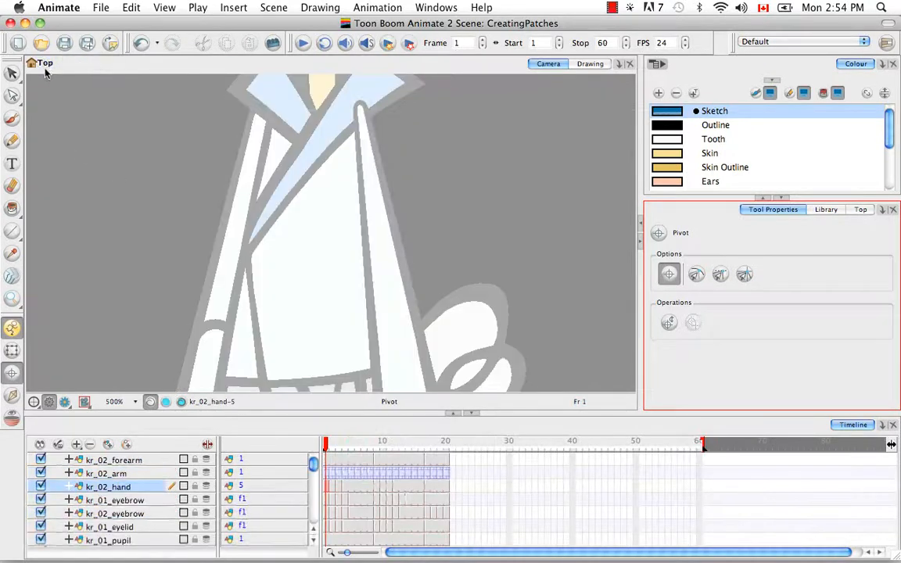
pyautogui.click(327, 475)
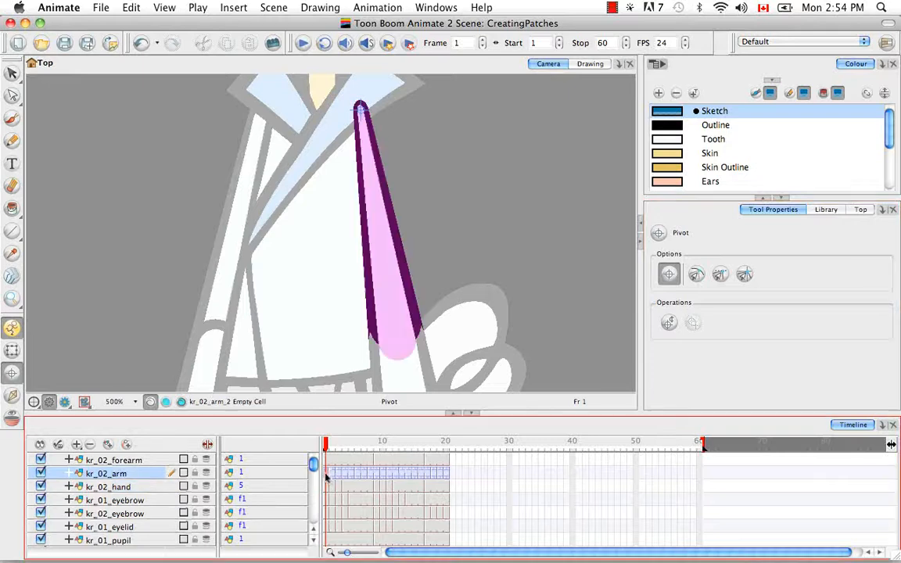
pyautogui.click(13, 353)
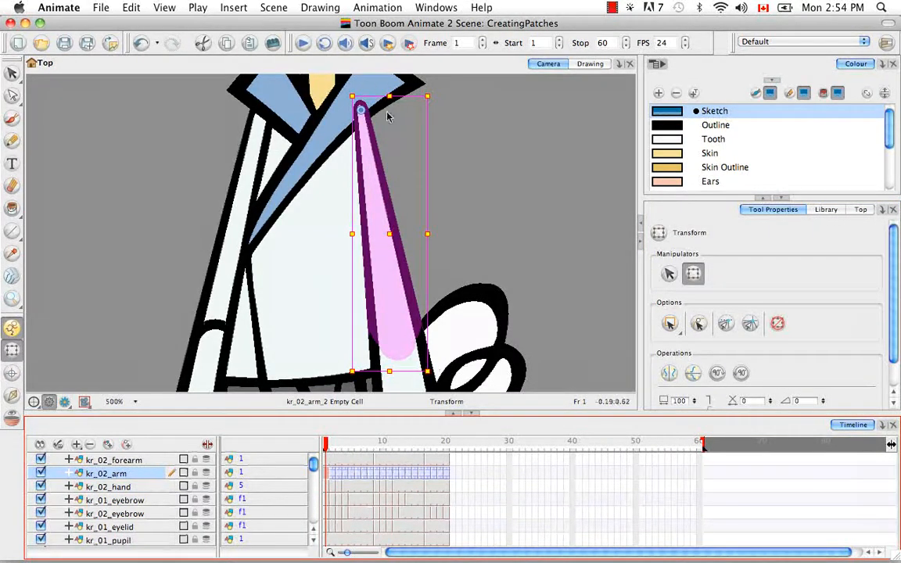
# Test the joint by rotating the forearm about the elbow and the arm about the shoulder, and undo both rotations.
pyautogui.click(409, 369)
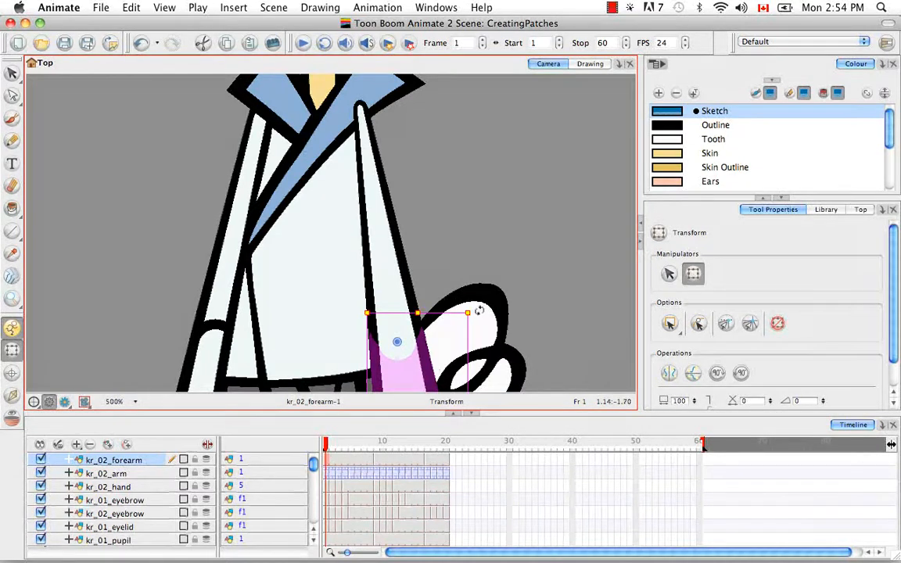
pyautogui.moveTo(479, 310)
pyautogui.mouseDown()
pyautogui.moveTo(426, 234)
pyautogui.moveTo(436, 213)
pyautogui.mouseUp()
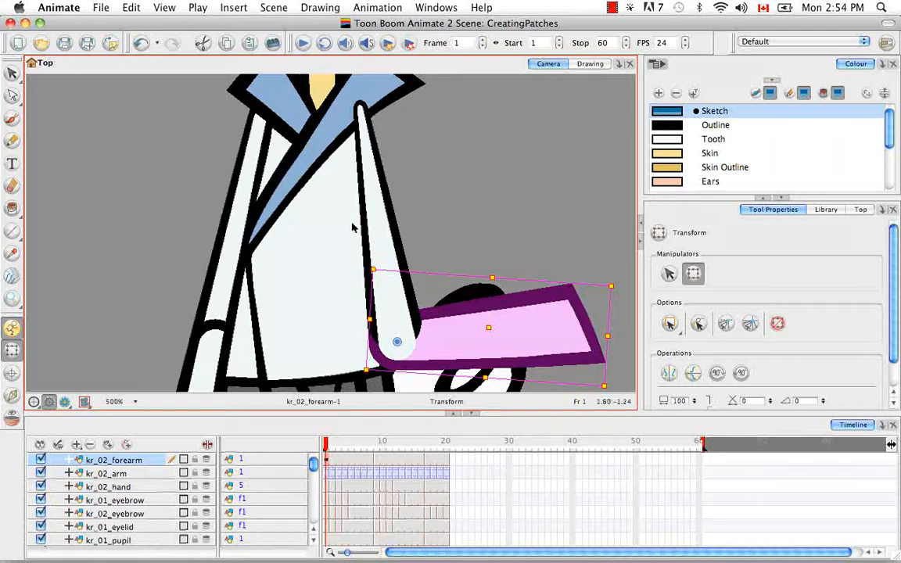
pyautogui.click(365, 202)
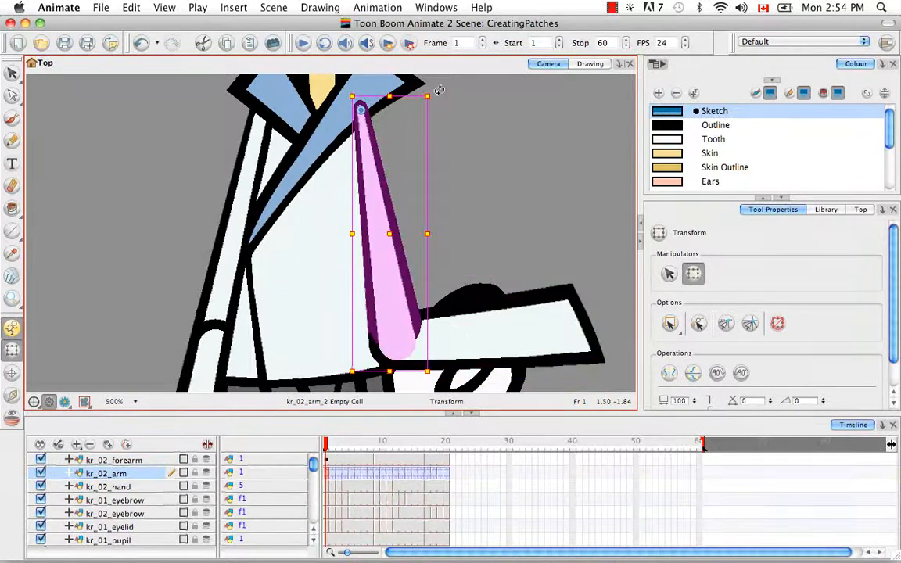
pyautogui.moveTo(440, 90)
pyautogui.mouseDown()
pyautogui.moveTo(382, 53)
pyautogui.moveTo(369, 63)
pyautogui.mouseUp()
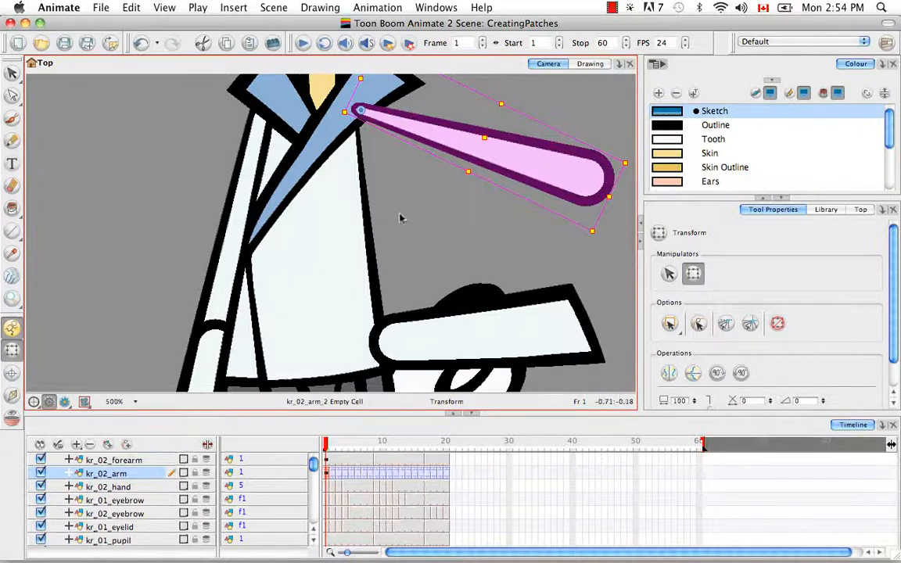
pyautogui.press('super+z')
pyautogui.press('super+z')
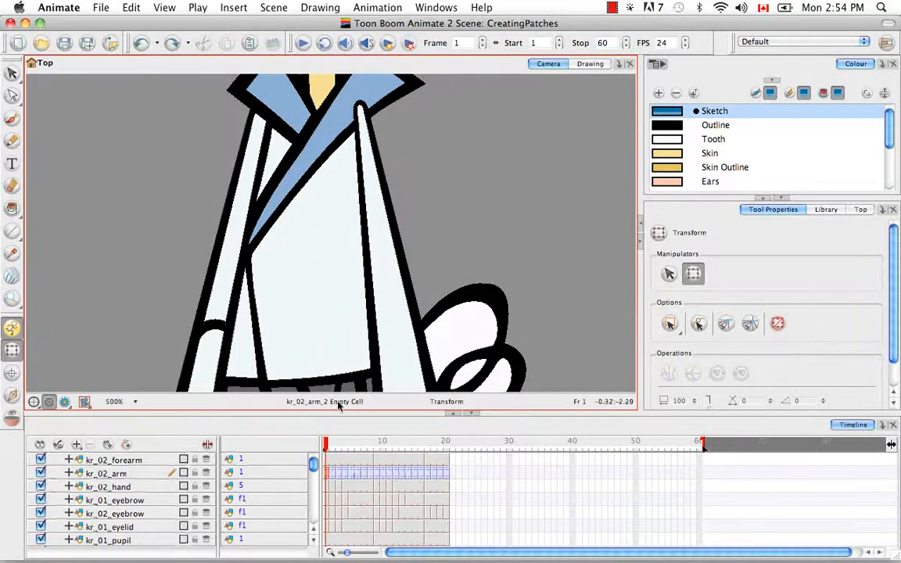
# Enter the kr_02_arm symbol and copy the entire frame 2 arm drawing onto frame 2 of the Patch layer.
pyautogui.doubleClick(328, 477)
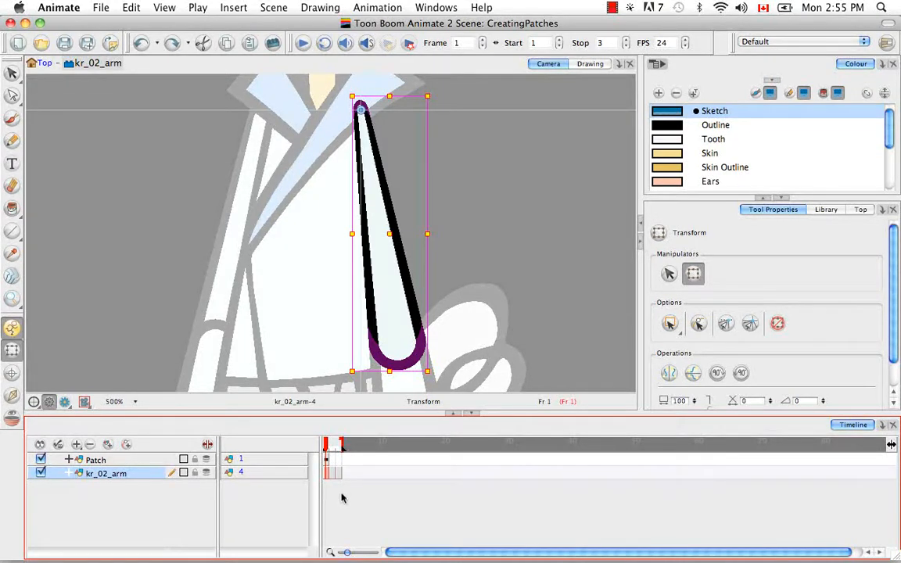
pyautogui.click(334, 461)
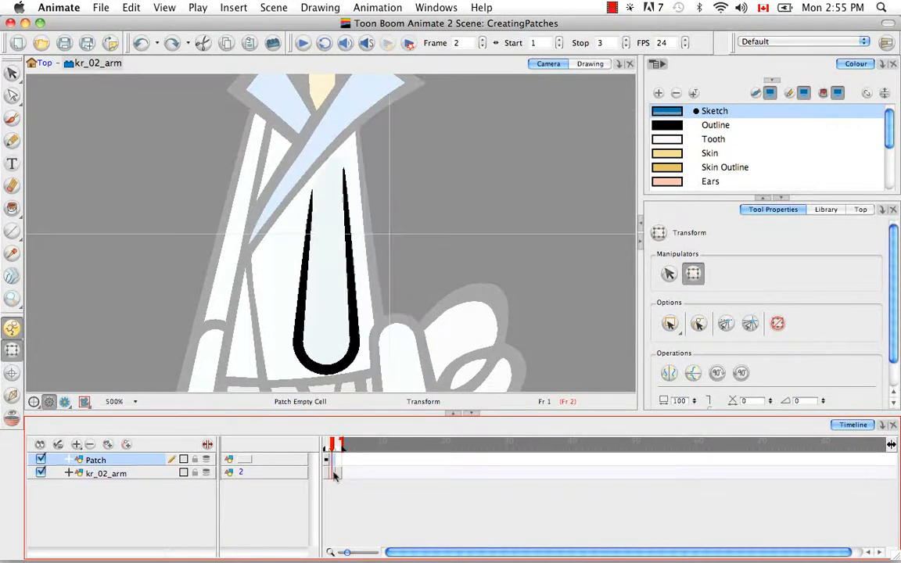
pyautogui.click(334, 474)
pyautogui.click(12, 74)
pyautogui.press('super+a')
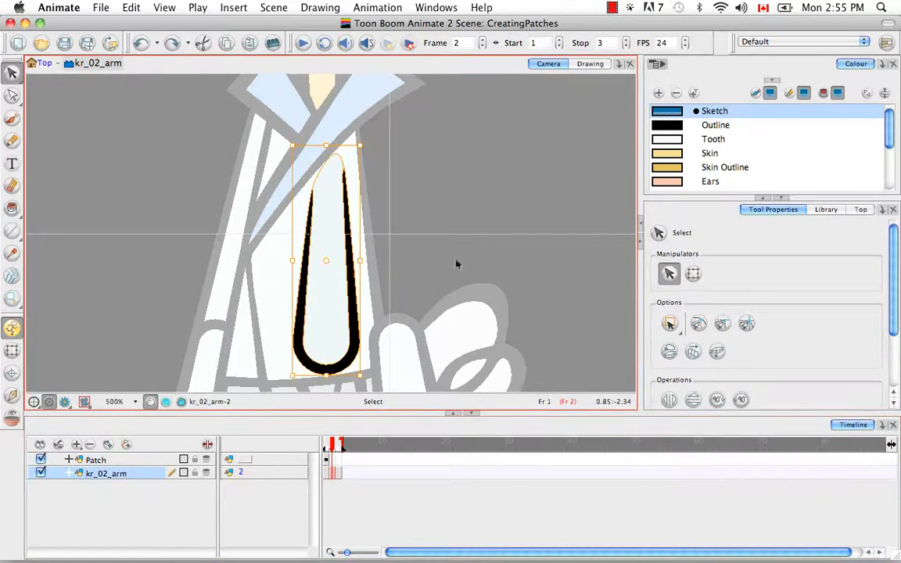
pyautogui.press('super+c')
pyautogui.click(334, 461)
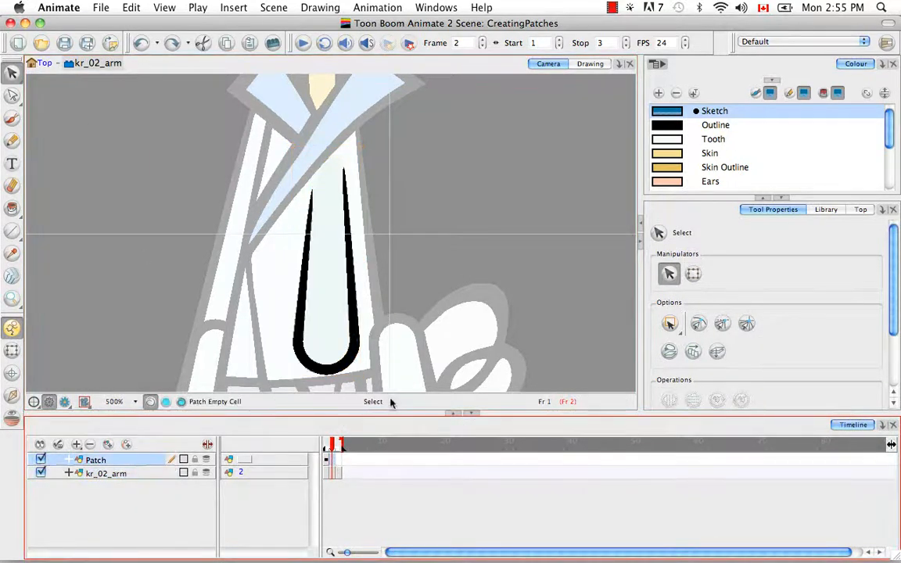
pyautogui.press('super+v')
pyautogui.click(48, 401)
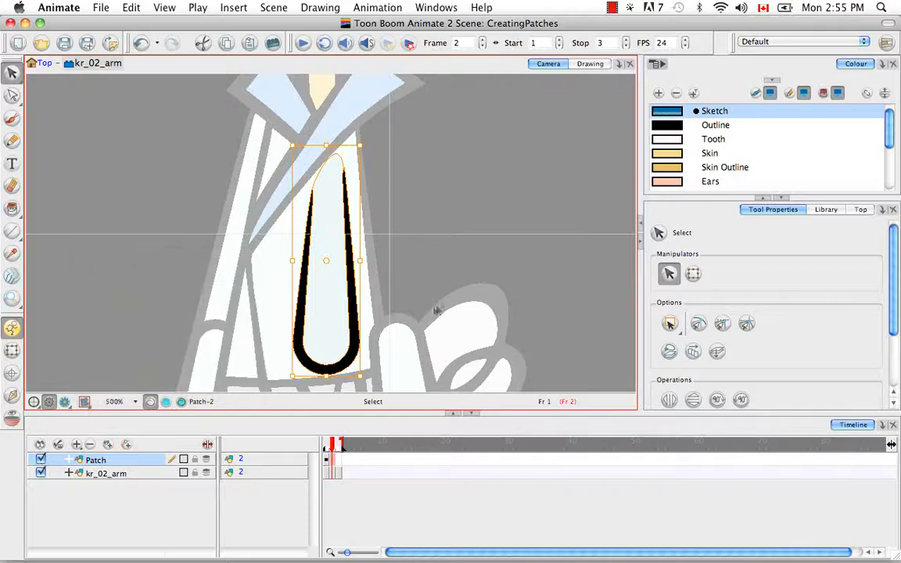
# Cut the rounded bottom outline away from the frame 2 patch with the Contour Editor, pulling its points up to the inner contour.
pyautogui.click(425, 277)
pyautogui.press('super+equal')
pyautogui.press('super+equal')
pyautogui.press('super+equal')
pyautogui.press('space')
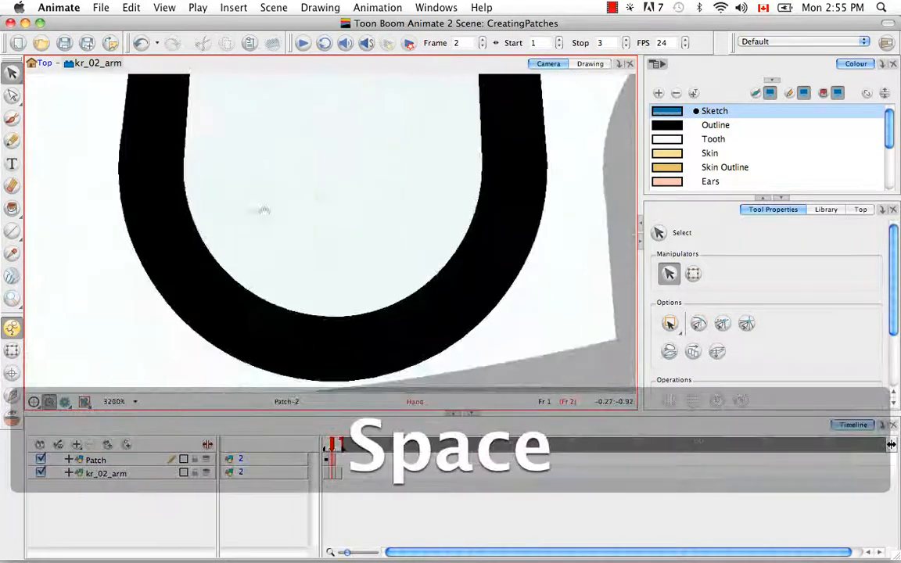
pyautogui.hotkey('alt', 'a')
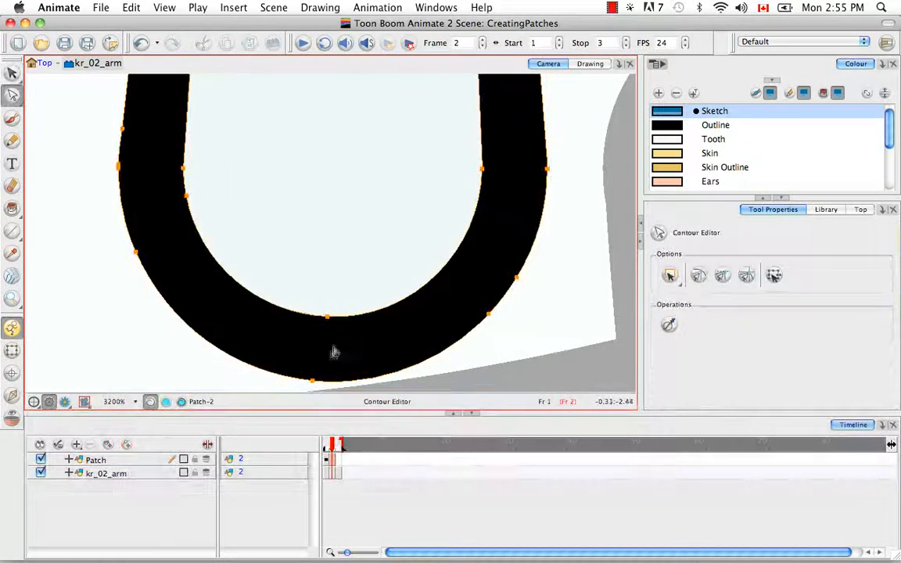
pyautogui.scroll(-2, 332, 352)
pyautogui.moveTo(345, 306)
pyautogui.mouseDown()
pyautogui.moveTo(362, 185)
pyautogui.moveTo(280, 278)
pyautogui.mouseUp()
pyautogui.press('space')
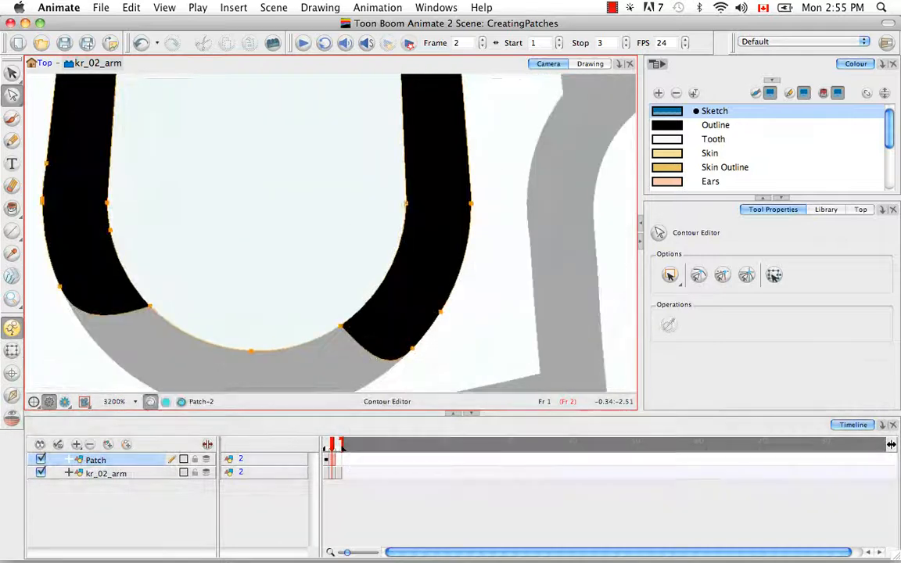
pyautogui.moveTo(412, 348); pyautogui.dragTo(328, 304)
pyautogui.moveTo(429, 307); pyautogui.dragTo(395, 256)
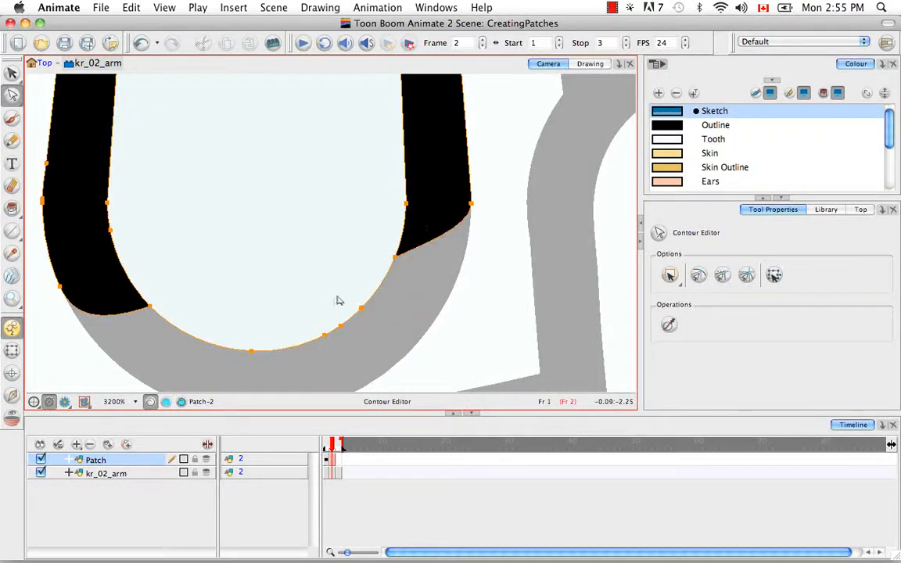
# Shape the right outline end of the frame 2 patch into a curved taper that meets the inner fill edge.
pyautogui.press('space')
pyautogui.moveTo(338, 301); pyautogui.dragTo(312, 388)
pyautogui.click(443, 290)
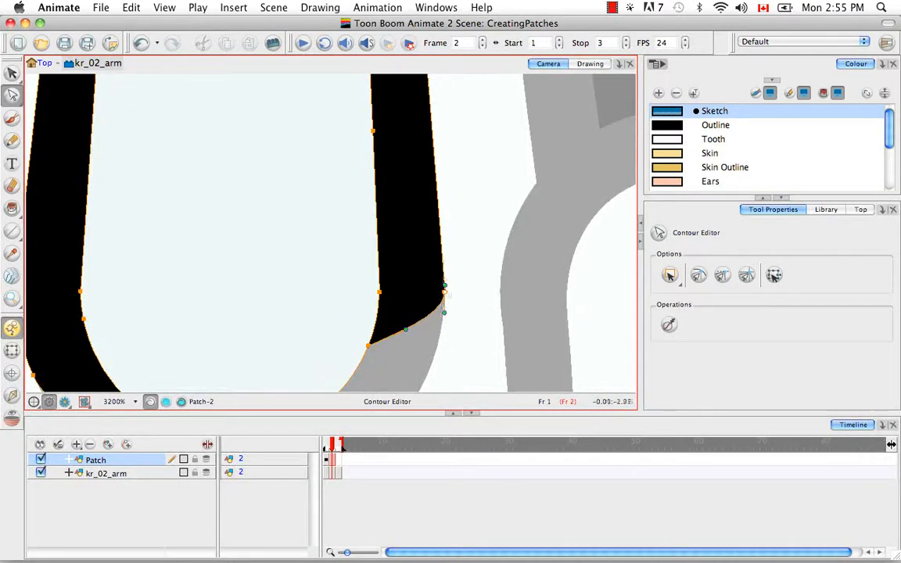
pyautogui.keyDown('super'); pyautogui.click(440, 219); pyautogui.keyUp('super')
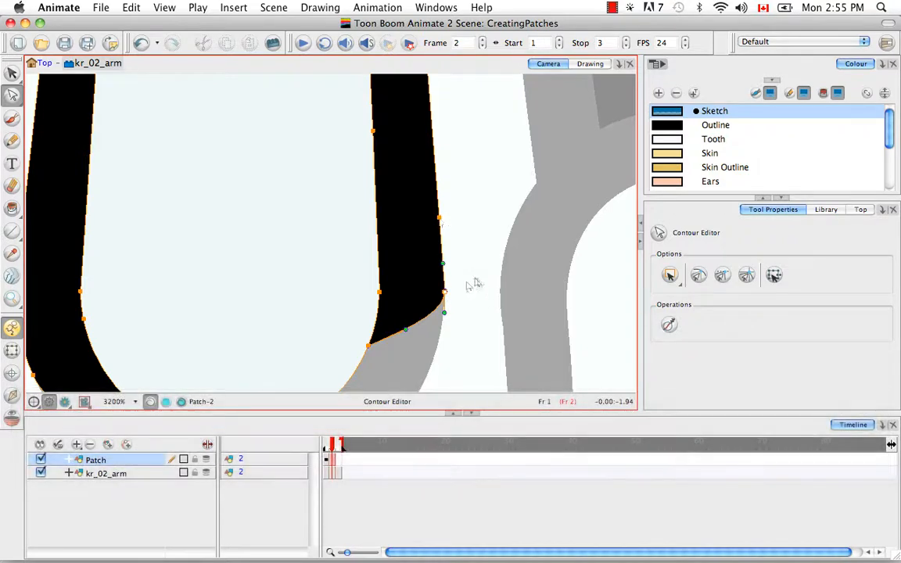
pyautogui.moveTo(444, 292); pyautogui.dragTo(380, 328)
pyautogui.press('space')
pyautogui.moveTo(429, 302); pyautogui.dragTo(430, 325)
pyautogui.moveTo(442, 259); pyautogui.dragTo(436, 167)
pyautogui.press('super+alt')
pyautogui.moveTo(477, 267); pyautogui.dragTo(258, 273)
pyautogui.click(291, 302)
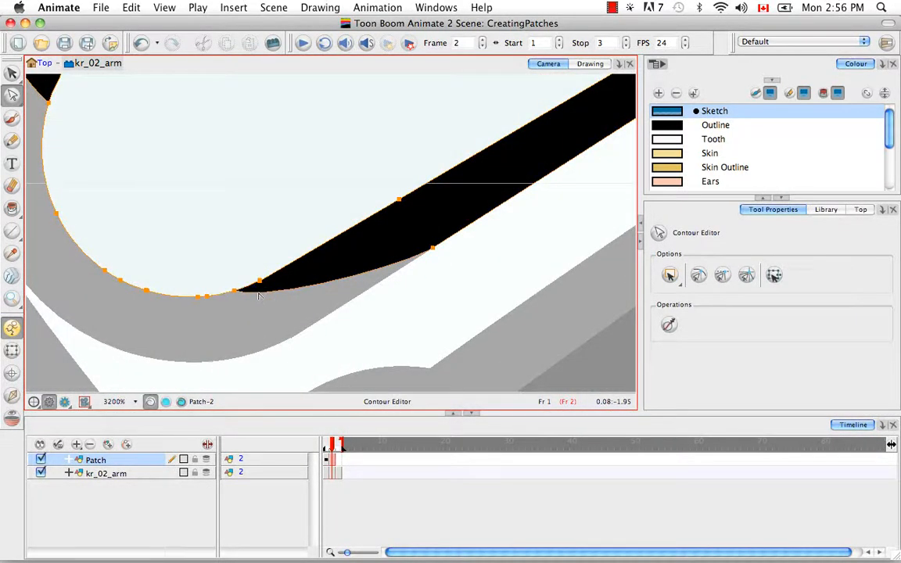
pyautogui.press('super')
pyautogui.moveTo(251, 298); pyautogui.dragTo(226, 358)
pyautogui.press('space')
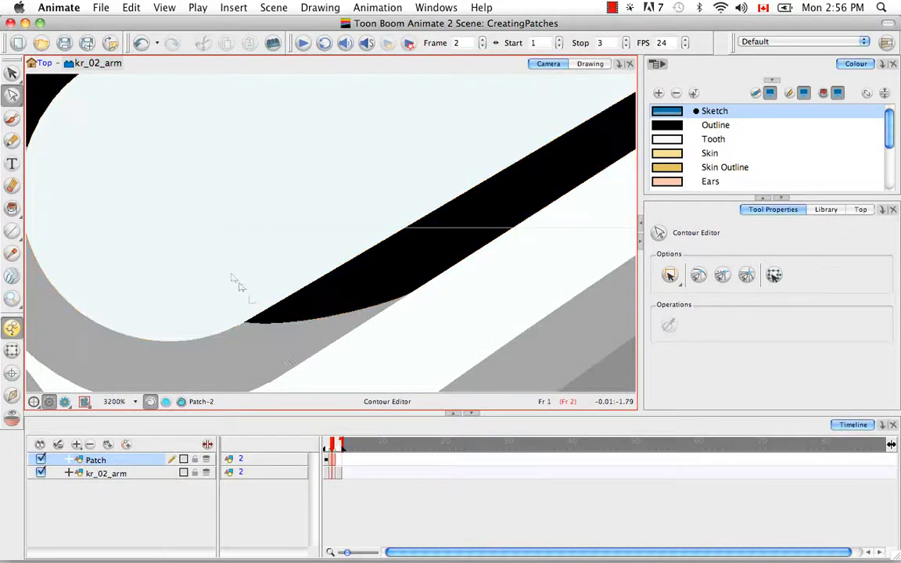
# Shape the left outline end of the frame 2 patch into a matching curved taper using its contour points and handles.
pyautogui.press('space')
pyautogui.moveTo(239, 285); pyautogui.dragTo(231, 227)
pyautogui.click(217, 227)
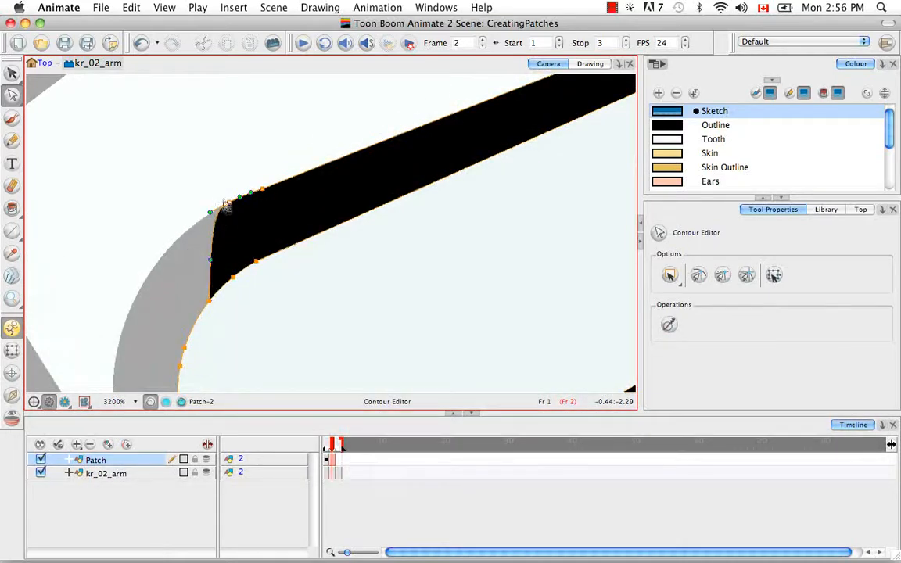
pyautogui.moveTo(205, 185); pyautogui.dragTo(221, 275)
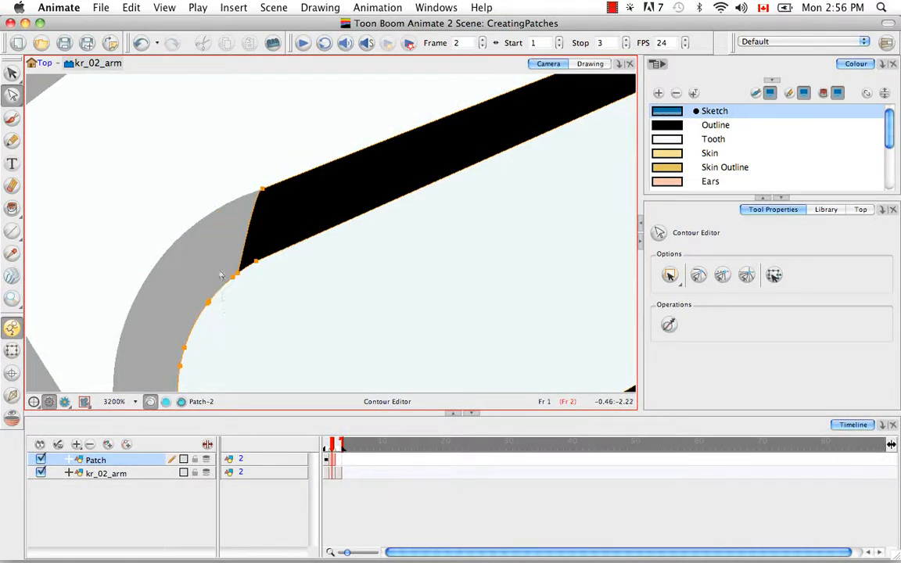
pyautogui.press('space')
pyautogui.moveTo(260, 178); pyautogui.dragTo(215, 220)
pyautogui.click(175, 274)
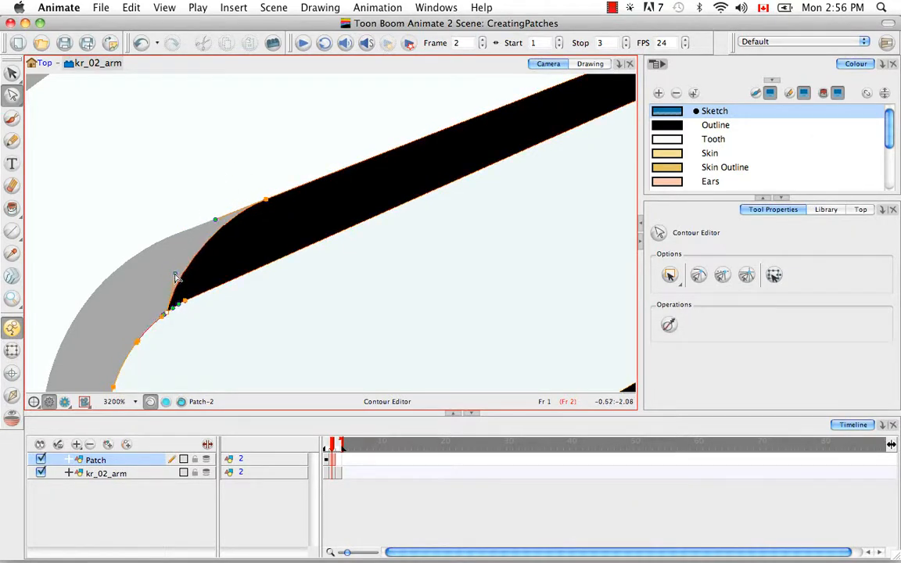
pyautogui.moveTo(175, 277); pyautogui.dragTo(197, 271)
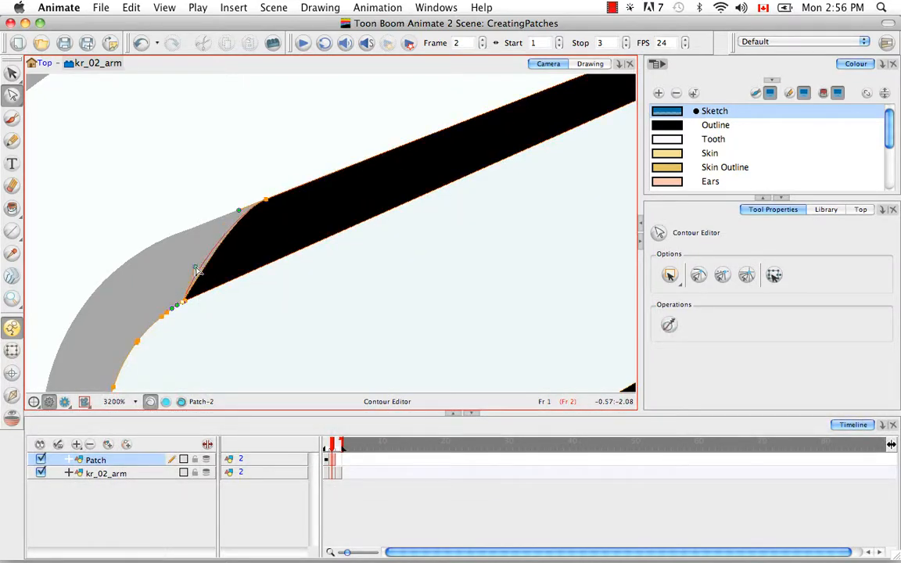
pyautogui.moveTo(266, 199); pyautogui.dragTo(231, 211)
pyautogui.click(250, 192)
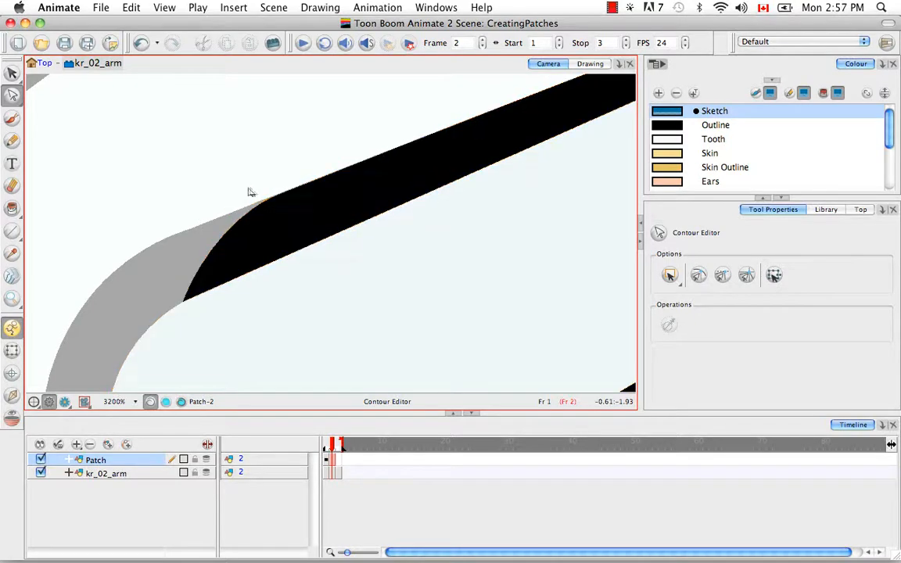
# Reset the view and examine the trimmed frame 2 patch over the arm drawing.
pyautogui.hotkey('shift', 'm')
pyautogui.press('super+minus')
pyautogui.press('super+equal')
pyautogui.press('super+equal')
pyautogui.press('super+equal')
pyautogui.press('super+equal')
pyautogui.press('super+equal')
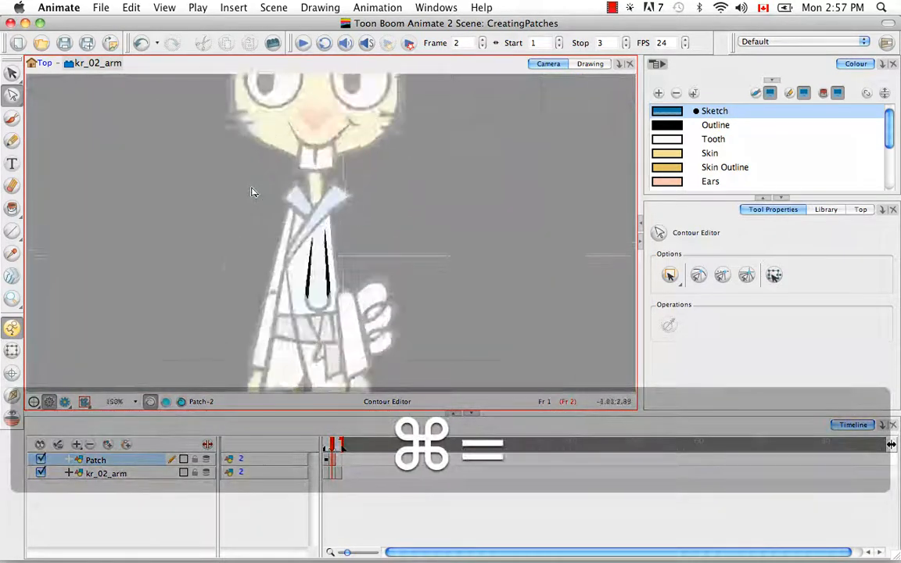
pyautogui.press('space')
pyautogui.moveTo(252, 192); pyautogui.dragTo(299, 28)
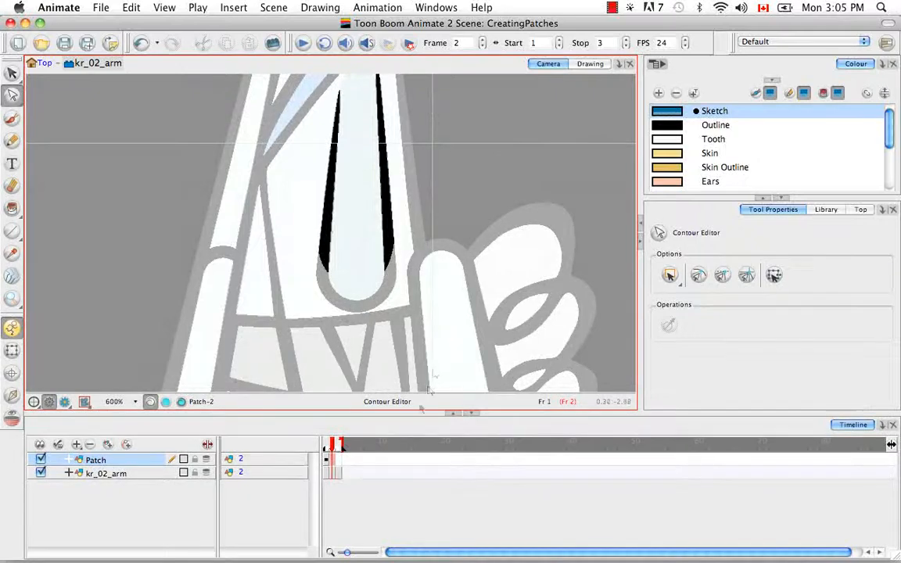
# Copy the frame 3 arm drawing from the kr_02_arm layer onto frame 3 of the Patch layer.
pyautogui.click(338, 473)
pyautogui.press('space')
pyautogui.press('super+minus')
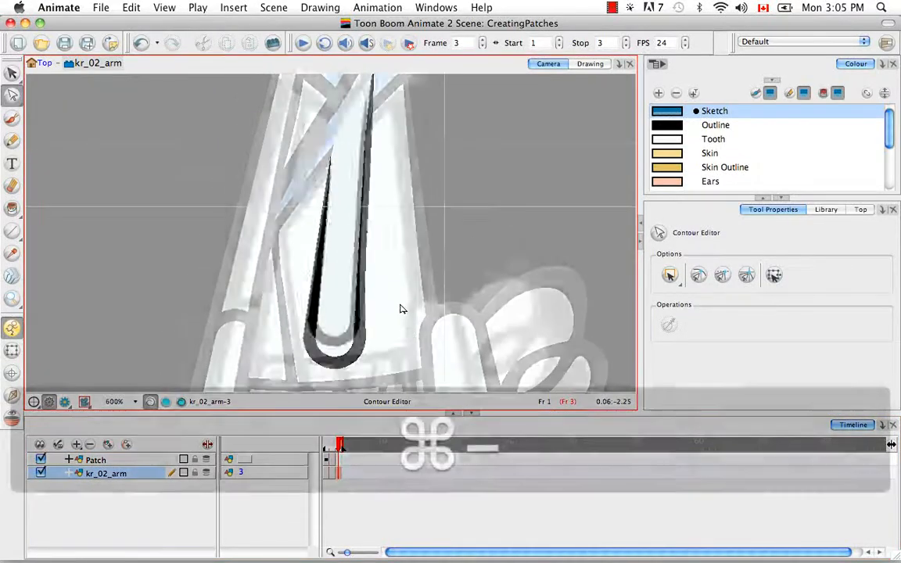
pyautogui.moveTo(284, 104); pyautogui.dragTo(406, 309)
pyautogui.click(12, 73)
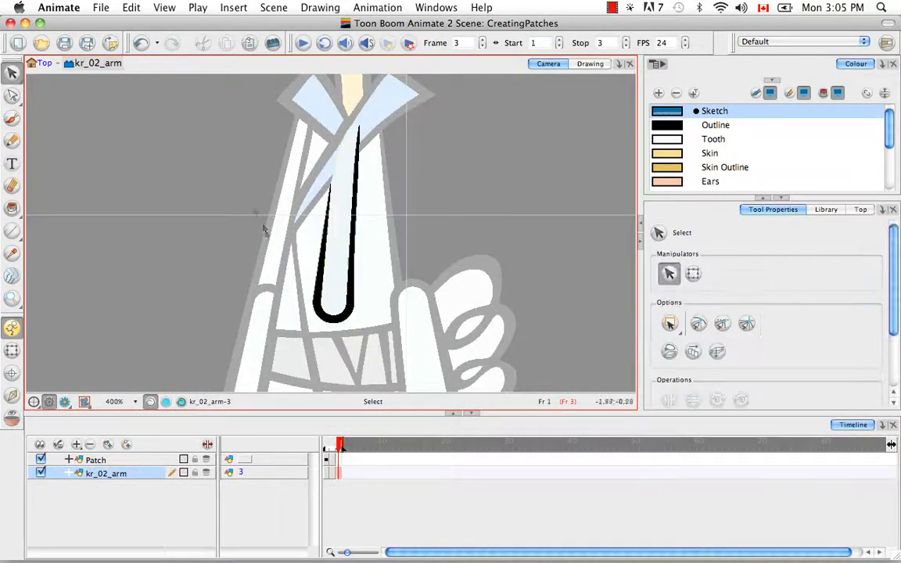
pyautogui.click(332, 227)
pyautogui.press('super+c')
pyautogui.click(95, 460)
pyautogui.press('super+v')
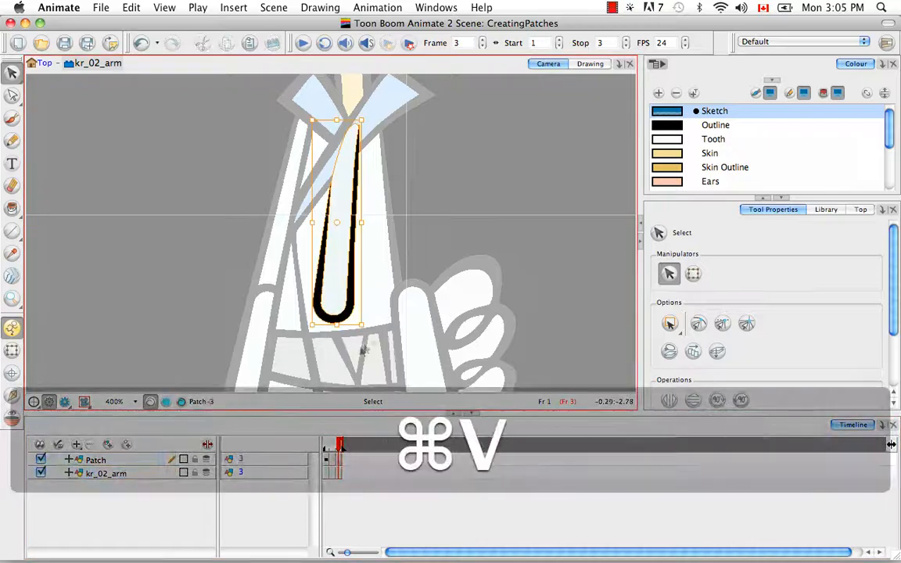
# Remove the rounded bottom outline from the frame 3 patch with the Contour Editor, leaving only the two side lines.
pyautogui.press('super+equal')
pyautogui.press('super+equal')
pyautogui.moveTo(390, 303); pyautogui.dragTo(382, 183)
pyautogui.hotkey('alt', 'a')
pyautogui.moveTo(307, 339); pyautogui.dragTo(345, 267)
pyautogui.moveTo(318, 317); pyautogui.dragTo(363, 252)
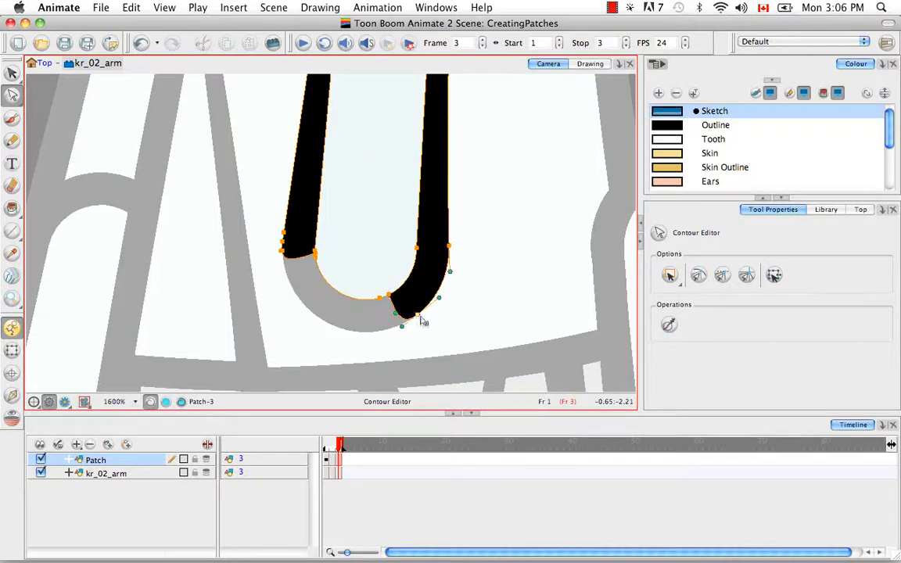
pyautogui.moveTo(418, 315); pyautogui.dragTo(384, 246)
pyautogui.moveTo(262, 254); pyautogui.dragTo(242, 310)
# Shape the right outline end of the frame 3 patch into a curved taper down to the inner fill edge.
pyautogui.press('super+equal')
pyautogui.press('super+equal')
pyautogui.moveTo(414, 316); pyautogui.dragTo(366, 120)
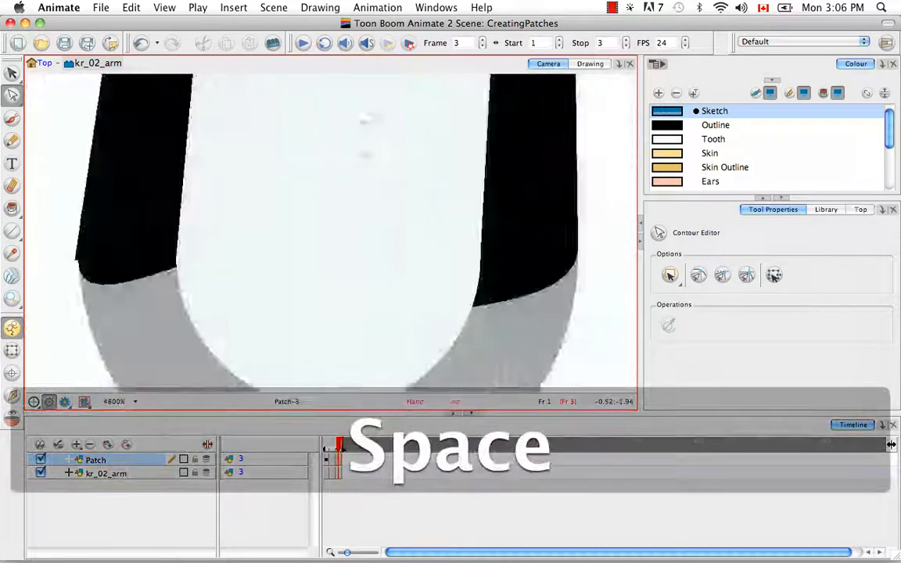
pyautogui.moveTo(446, 288); pyautogui.dragTo(378, 312)
pyautogui.moveTo(533, 293); pyautogui.dragTo(364, 343)
pyautogui.keyDown('super'); pyautogui.click(509, 195); pyautogui.keyUp('super')
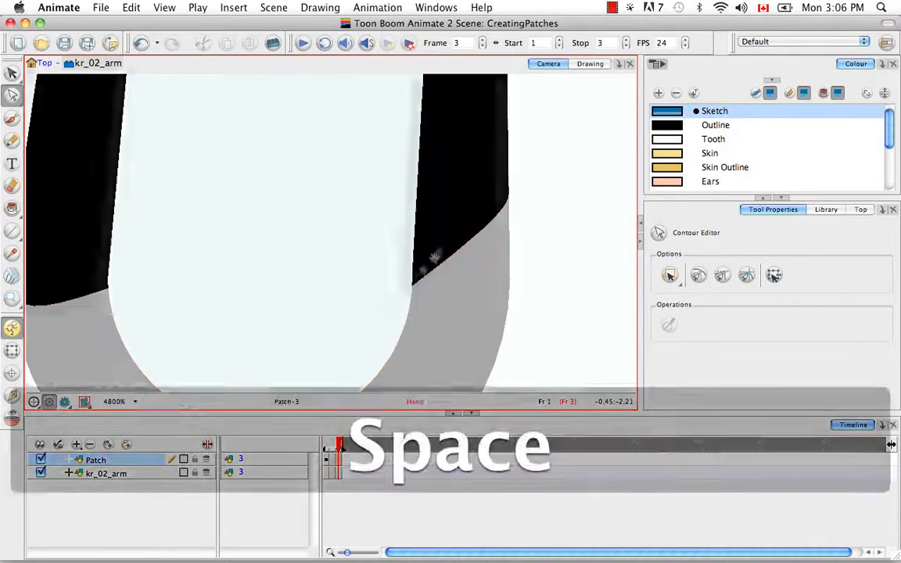
pyautogui.moveTo(432, 257); pyautogui.dragTo(382, 332)
pyautogui.moveTo(459, 268); pyautogui.dragTo(459, 194)
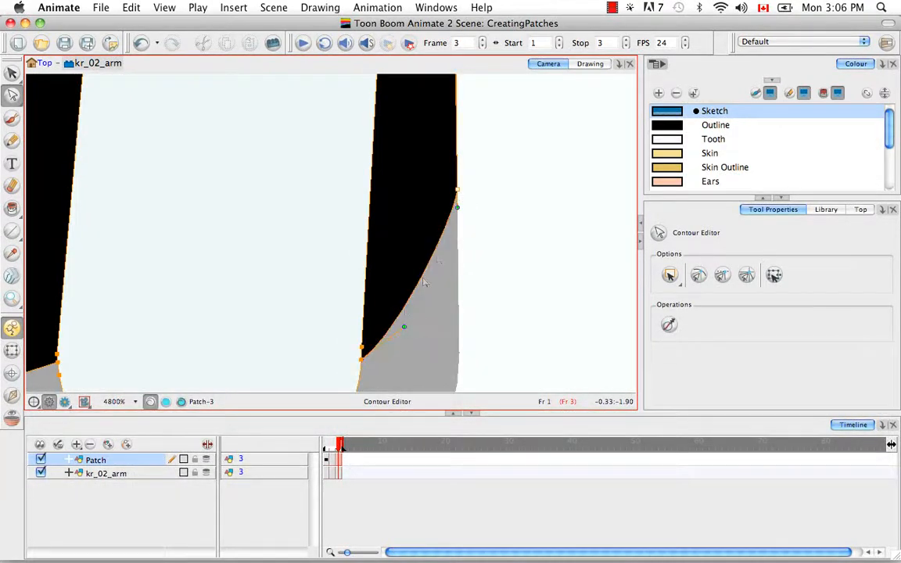
pyautogui.moveTo(404, 327)
pyautogui.mouseDown()
pyautogui.moveTo(396, 347)
pyautogui.moveTo(417, 342)
pyautogui.mouseUp()
pyautogui.moveTo(479, 178); pyautogui.dragTo(490, 232)
# Delete the surplus corner points on the frame 3 patch's left outline and curve its end into a taper.
pyautogui.moveTo(129, 315); pyautogui.dragTo(315, 324)
pyautogui.click(172, 347)
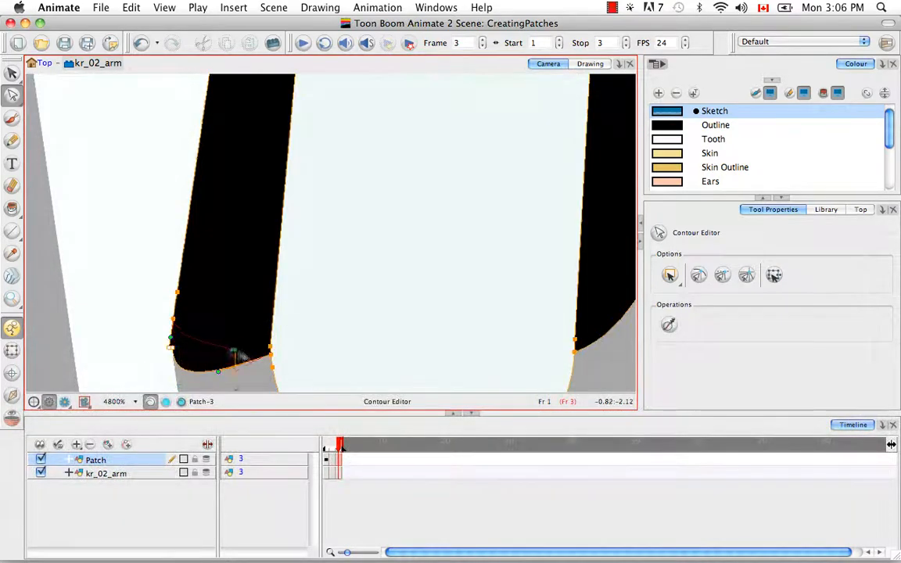
pyautogui.press('Delete')
pyautogui.moveTo(173, 319); pyautogui.dragTo(291, 327)
pyautogui.moveTo(222, 337); pyautogui.dragTo(201, 372)
pyautogui.moveTo(157, 332); pyautogui.dragTo(173, 220)
pyautogui.moveTo(168, 266); pyautogui.dragTo(167, 267)
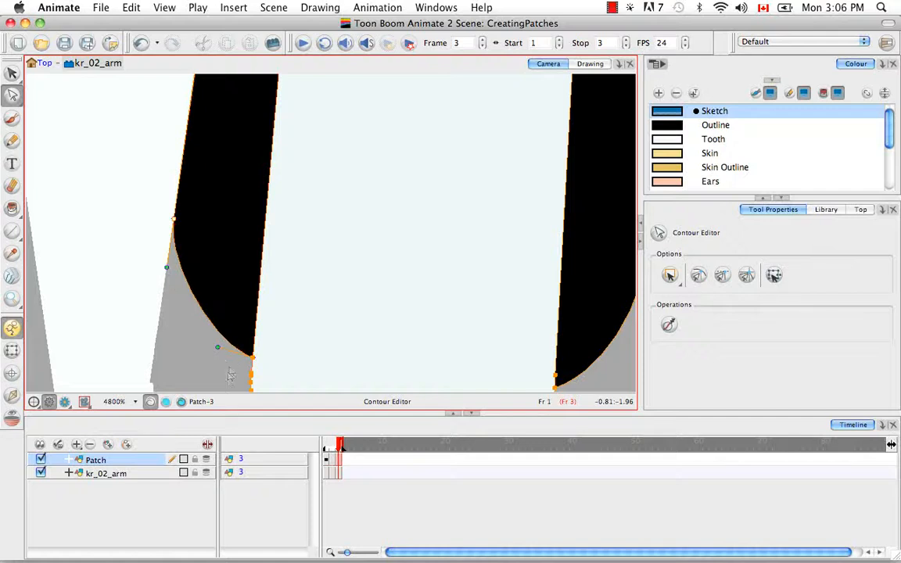
pyautogui.moveTo(167, 211)
pyautogui.mouseDown()
pyautogui.moveTo(155, 208)
pyautogui.moveTo(162, 204)
pyautogui.mouseUp()
pyautogui.moveTo(218, 346)
pyautogui.mouseDown()
pyautogui.moveTo(204, 375)
pyautogui.moveTo(218, 346)
pyautogui.moveTo(211, 328)
pyautogui.moveTo(220, 344)
pyautogui.mouseUp()
# Check both tapers of the frame 3 patch from a distance and fine-tune the curve handle of the left one.
pyautogui.click(194, 292)
pyautogui.press('super+minus')
pyautogui.press('super+minus')
pyautogui.press('super+minus')
pyautogui.press('super+minus')
pyautogui.press('super+minus')
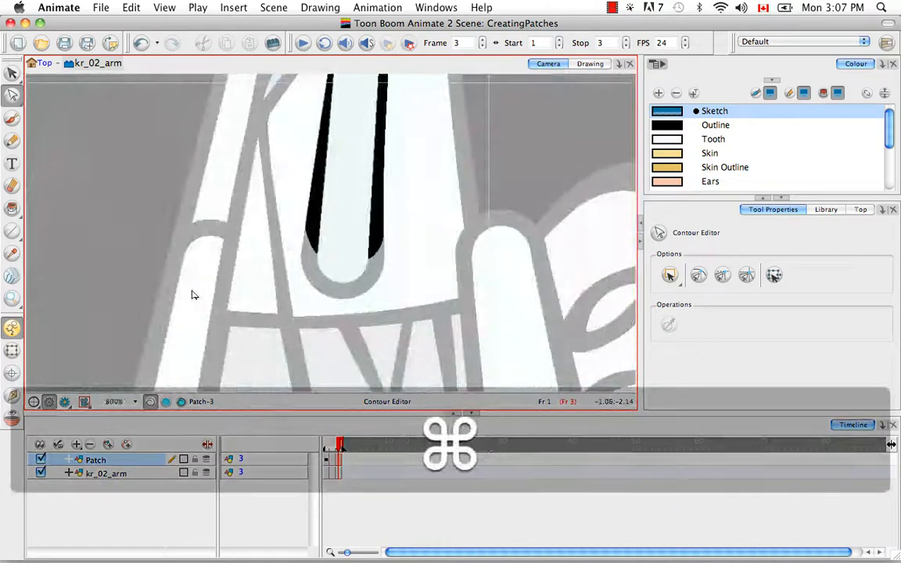
pyautogui.press('super+equal')
pyautogui.press('super+equal')
pyautogui.press('super+equal')
pyautogui.press('super+equal')
pyautogui.click(223, 250)
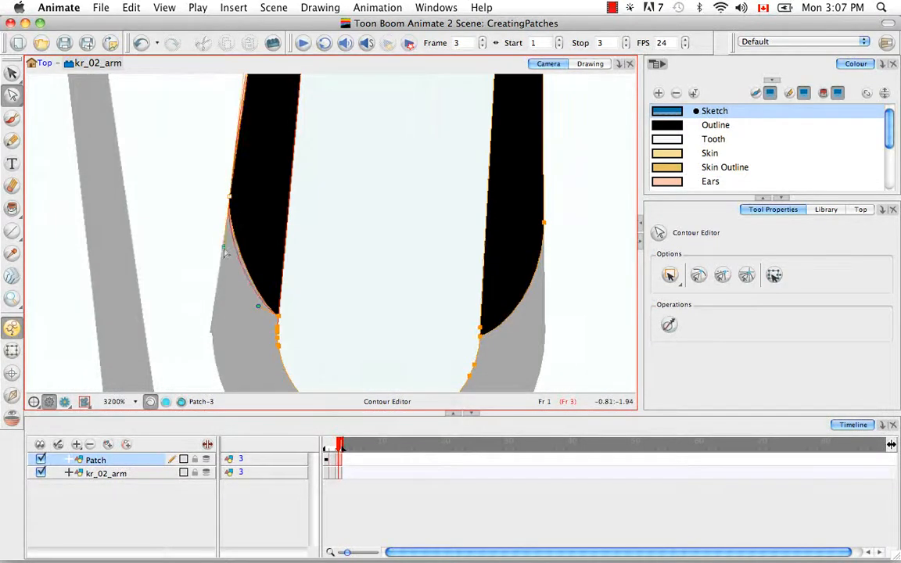
pyautogui.click(206, 250)
# Review the frame 3 patch, check the arm drawings' pivots at frames 2 and 3, and return to the scene's top level.
pyautogui.press('space')
pyautogui.moveTo(364, 213); pyautogui.dragTo(351, 297)
pyautogui.press('super+minus')
pyautogui.press('super+minus')
pyautogui.press('super+minus')
pyautogui.press('super+minus')
pyautogui.press('space')
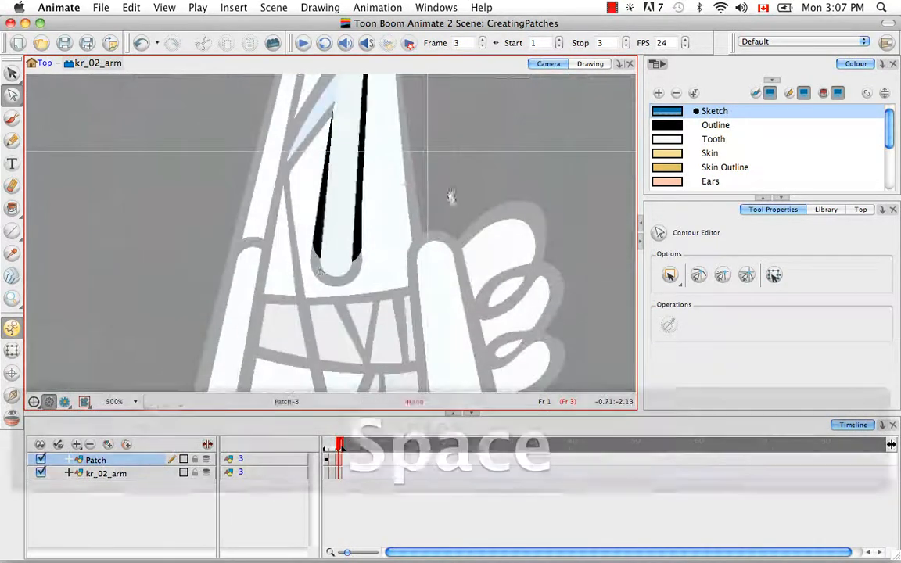
pyautogui.moveTo(452, 197); pyautogui.dragTo(446, 266)
pyautogui.press('alt+super')
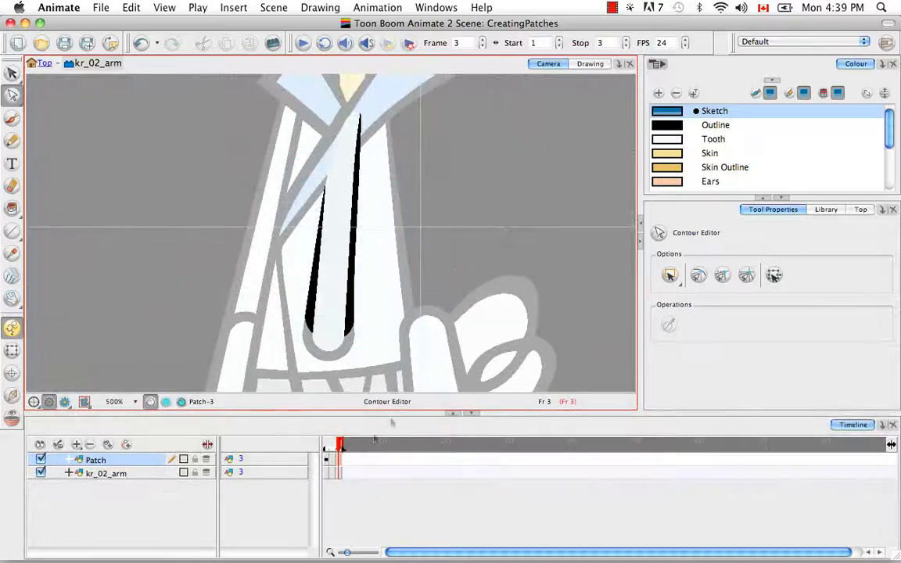
pyautogui.click(334, 473)
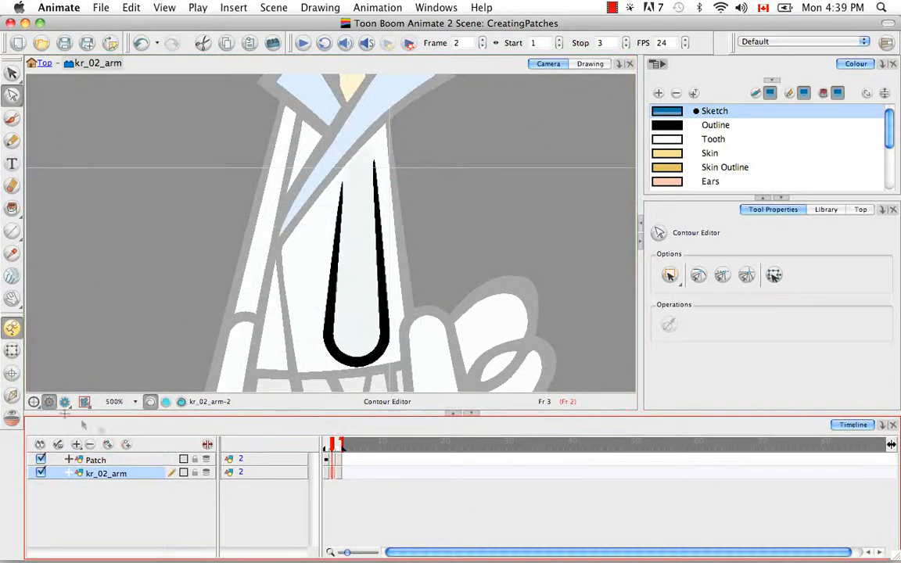
pyautogui.click(12, 373)
pyautogui.click(338, 473)
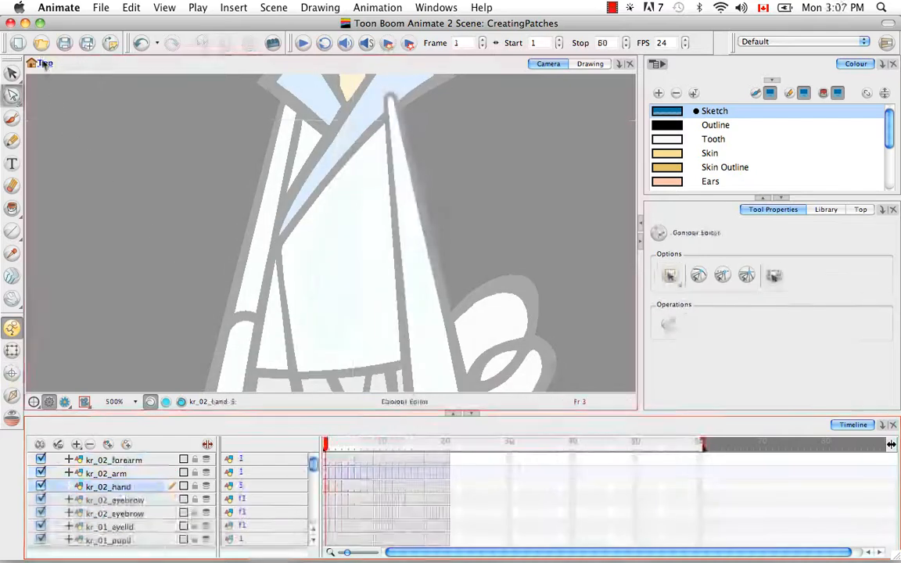
# Check the kr_02_arm drawings at frames 1 to 3 in the top-level scene.
pyautogui.click(327, 473)
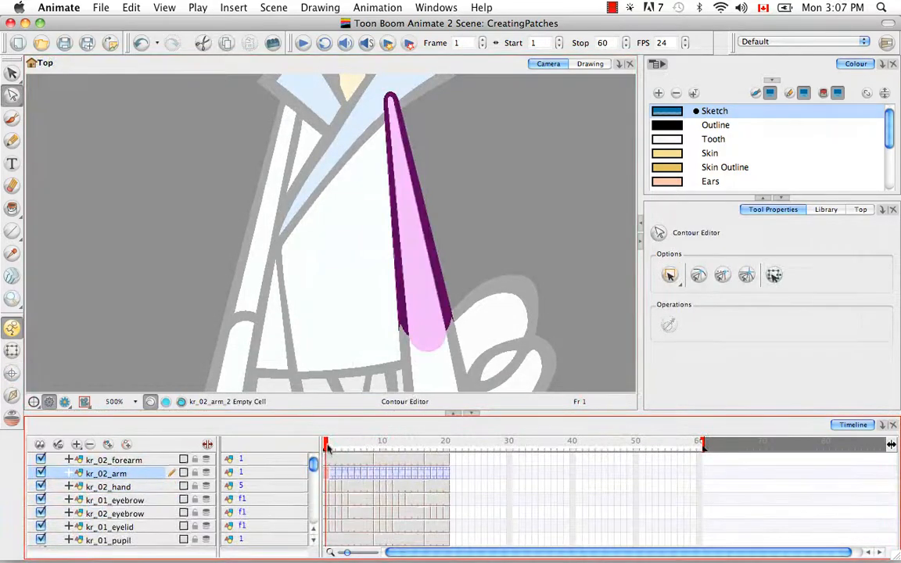
pyautogui.moveTo(327, 446)
pyautogui.mouseDown()
pyautogui.moveTo(338, 446)
pyautogui.moveTo(326, 446)
pyautogui.mouseUp()
pyautogui.click(334, 477)
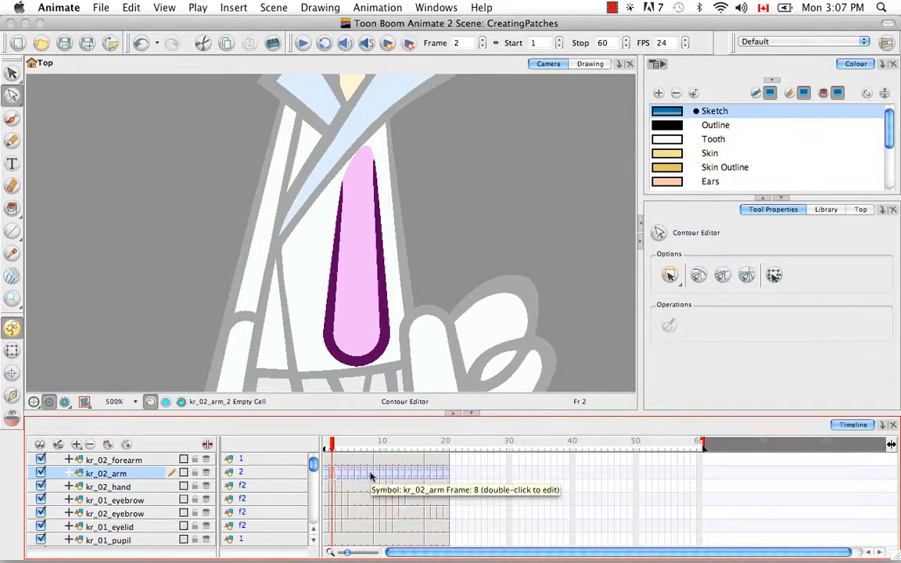
pyautogui.click(327, 445)
pyautogui.moveTo(327, 445); pyautogui.dragTo(339, 449)
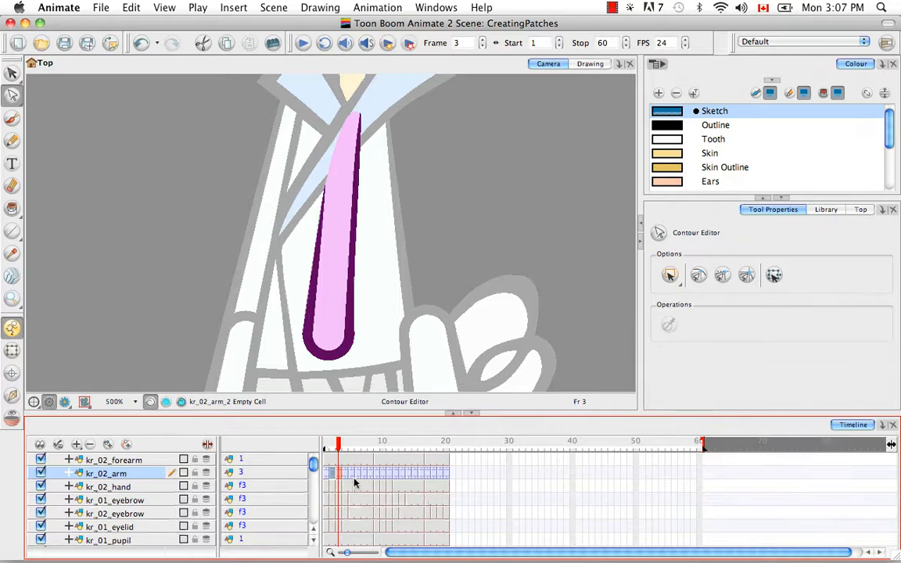
# Clear the kr_02_arm cells after frame 3, then place drawing 2 at frame 9 and drawing 3 at frame 17.
pyautogui.click(346, 474)
pyautogui.moveTo(354, 475); pyautogui.dragTo(369, 485)
pyautogui.click(333, 473)
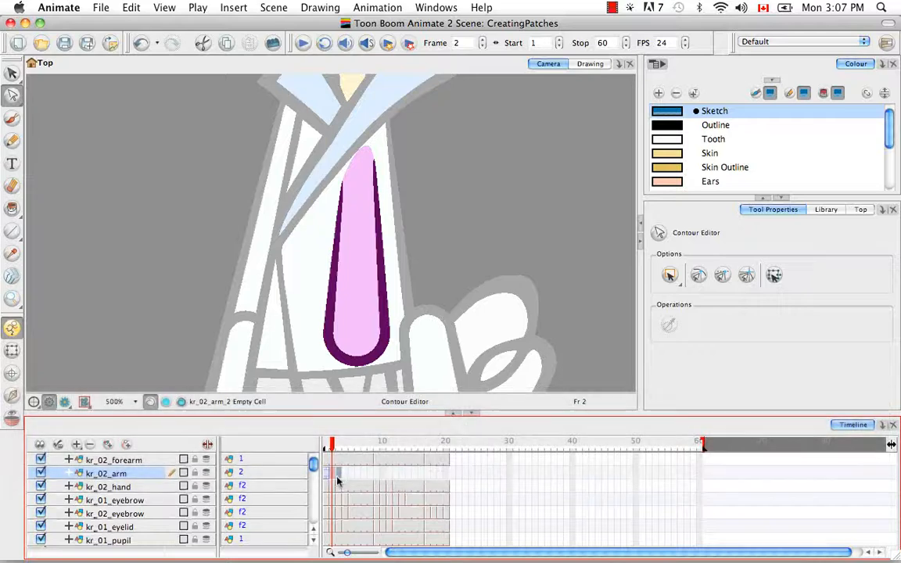
pyautogui.moveTo(350, 477); pyautogui.dragTo(376, 481)
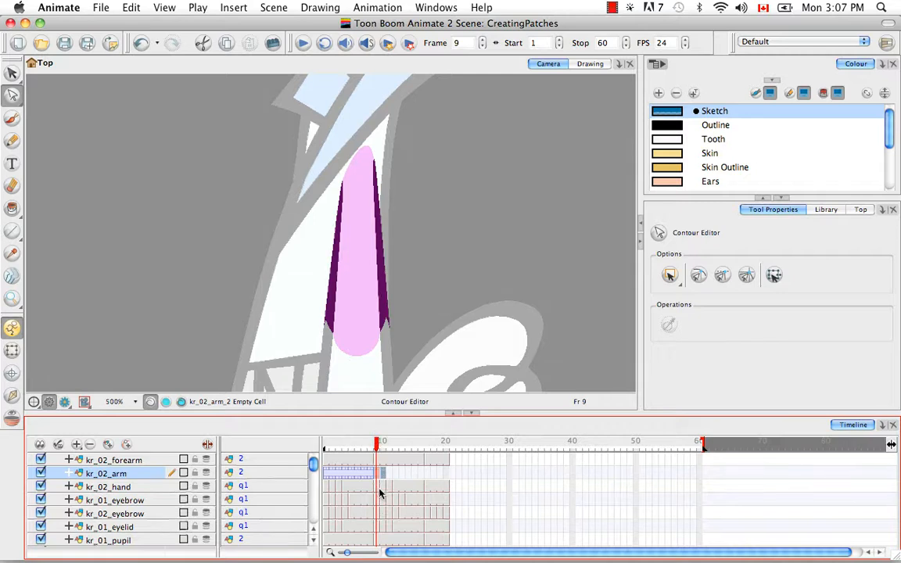
pyautogui.moveTo(393, 475); pyautogui.dragTo(383, 478)
pyautogui.click(427, 478)
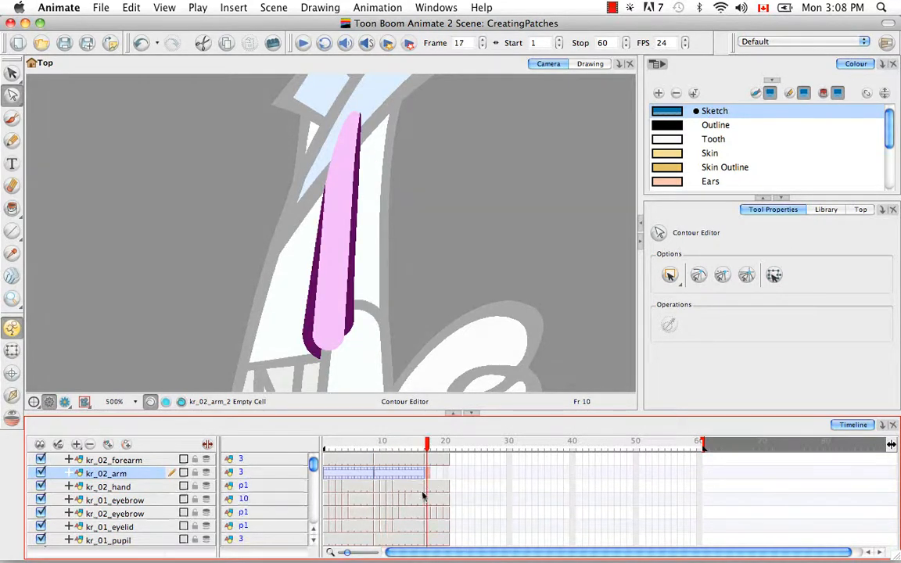
# Extend the exposure of drawing 3 on kr_02_arm through frame 20 and return to frame 1.
pyautogui.click(446, 477)
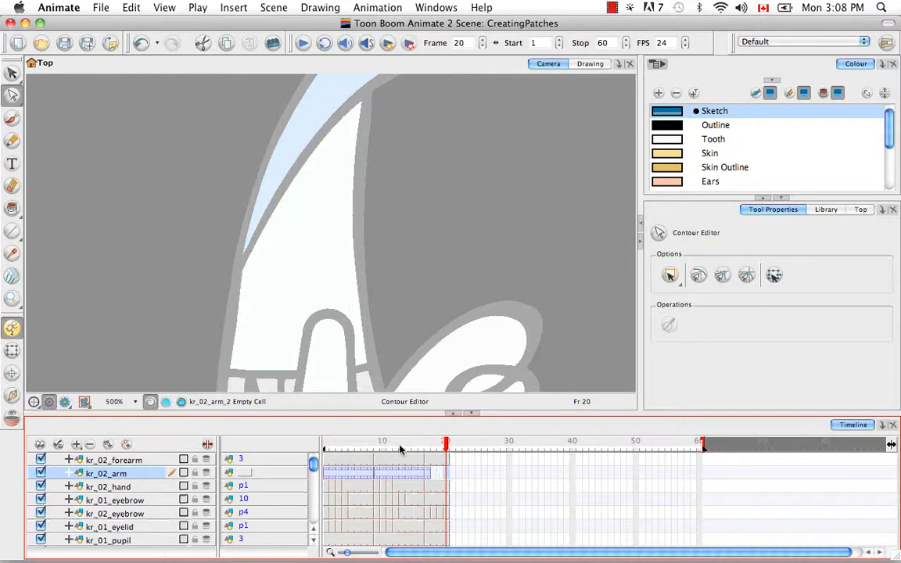
pyautogui.rightClick(448, 478)
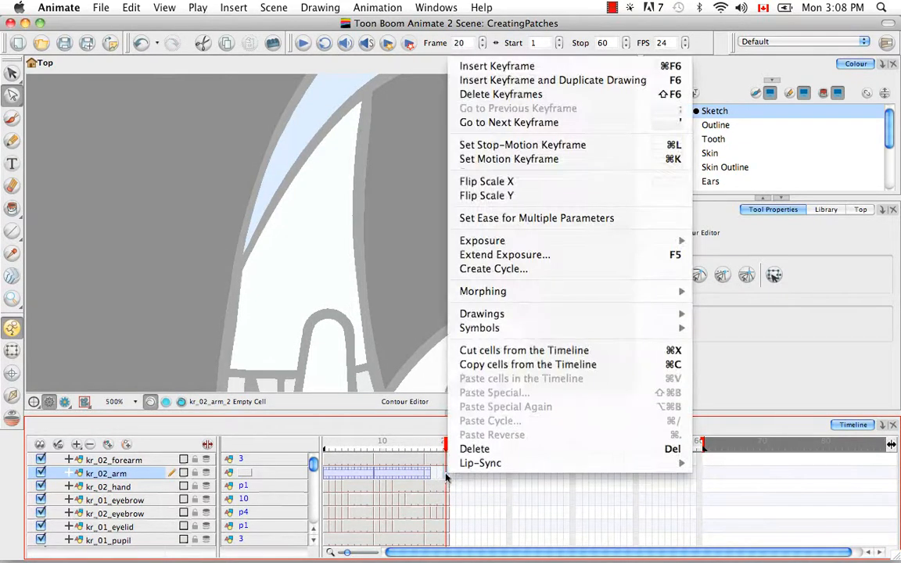
pyautogui.click(566, 256)
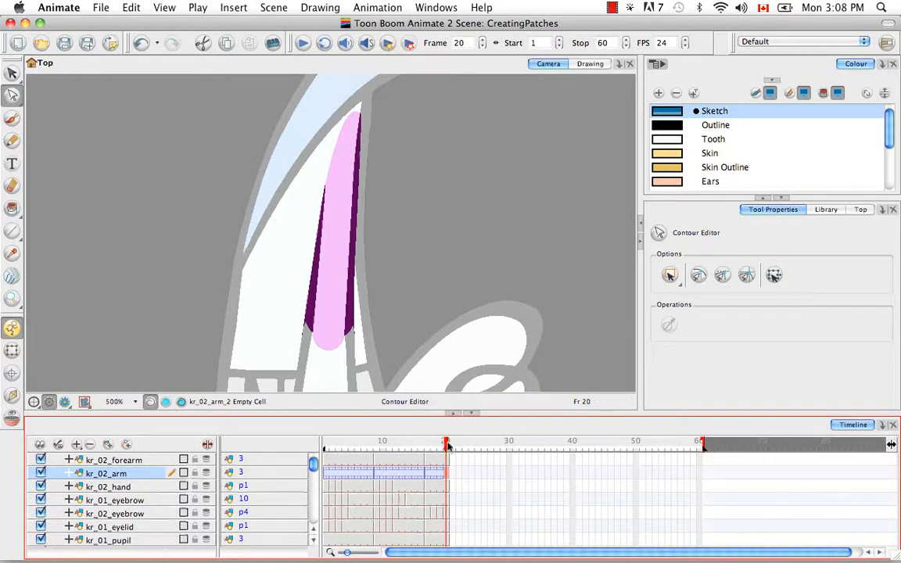
pyautogui.moveTo(448, 444)
pyautogui.mouseDown()
pyautogui.moveTo(335, 451)
pyautogui.moveTo(291, 403)
pyautogui.mouseUp()
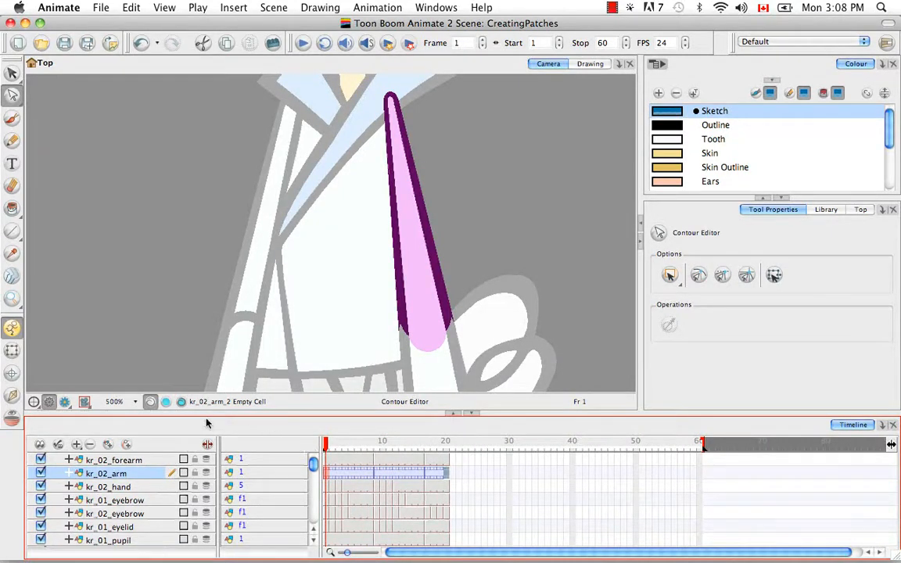
# Review the retimed arm poses and check the arm symbol's pivot at the shoulder with the Pivot tool.
pyautogui.click(12, 349)
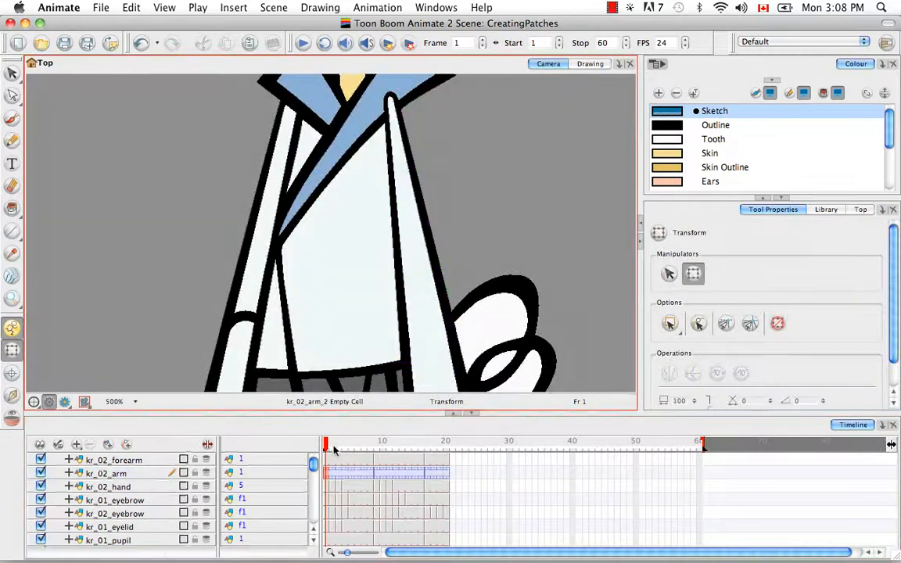
pyautogui.moveTo(334, 449)
pyautogui.mouseDown()
pyautogui.moveTo(442, 440)
pyautogui.moveTo(315, 444)
pyautogui.mouseUp()
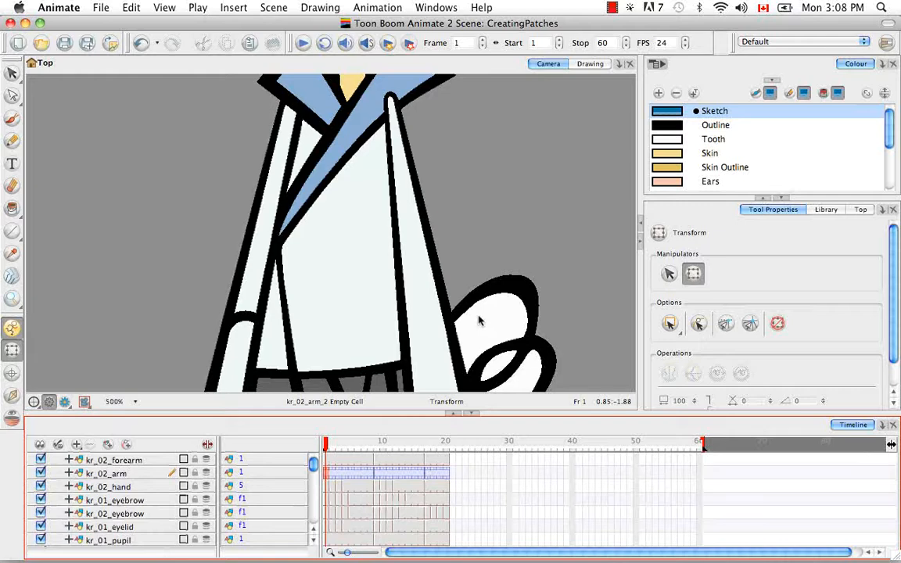
pyautogui.click(12, 374)
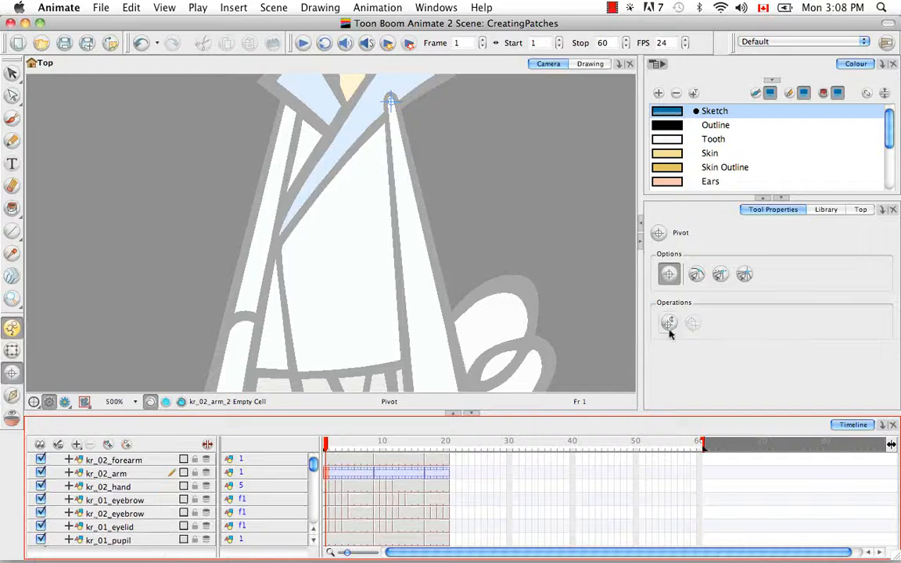
pyautogui.click(12, 351)
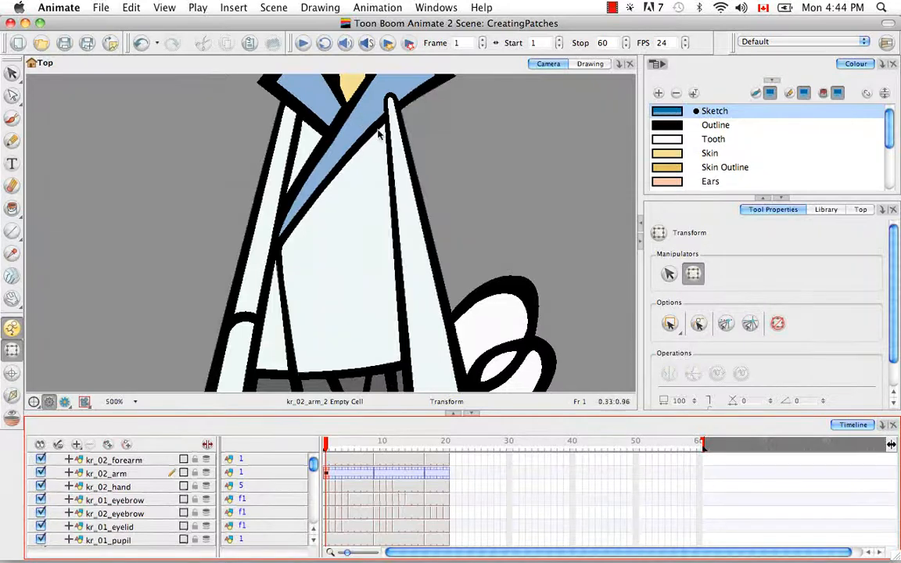
# Select the upper arm beside the tail with the Transform tool and nudge it backward in depth, behind the forearm.
pyautogui.click(440, 160)
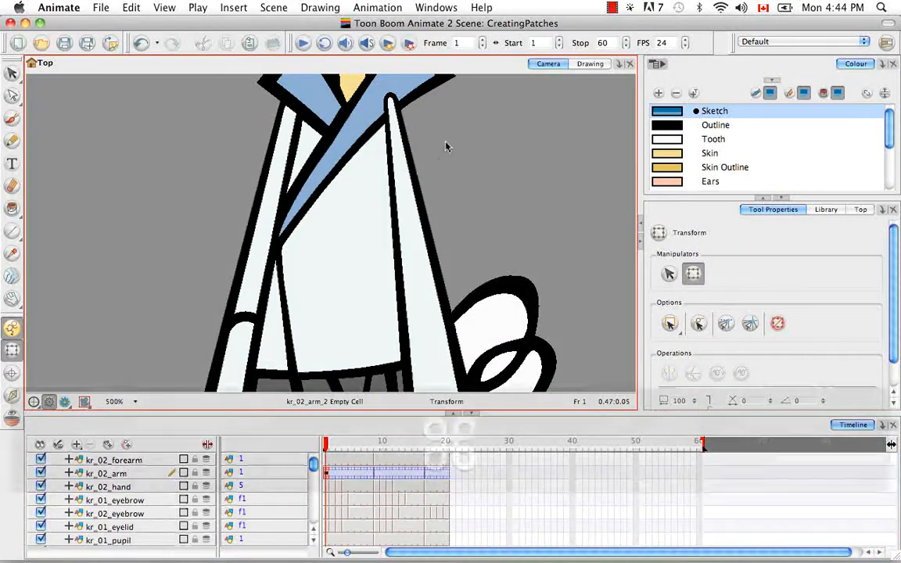
pyautogui.press('super+minus')
pyautogui.press('super+minus')
pyautogui.press('super+minus')
pyautogui.press('space')
pyautogui.moveTo(424, 264); pyautogui.dragTo(443, 241)
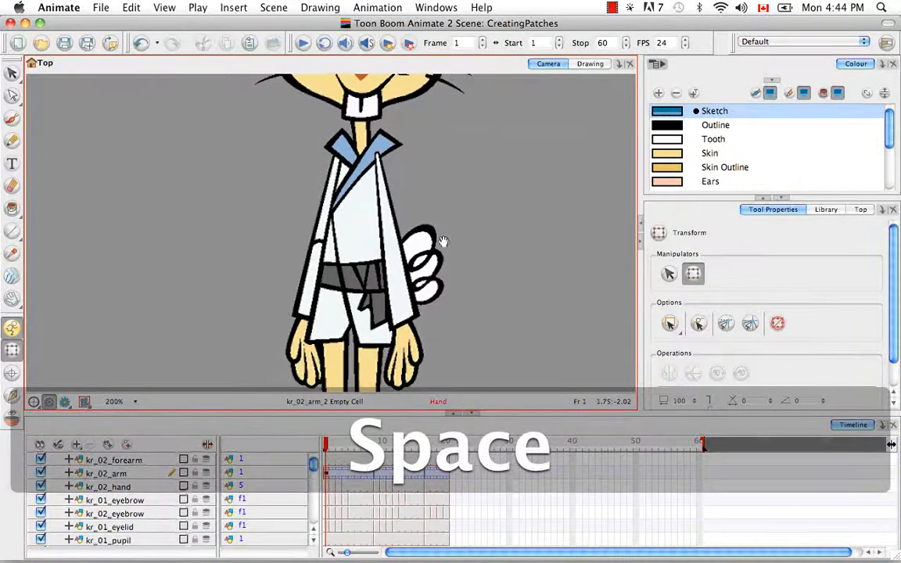
pyautogui.click(386, 197)
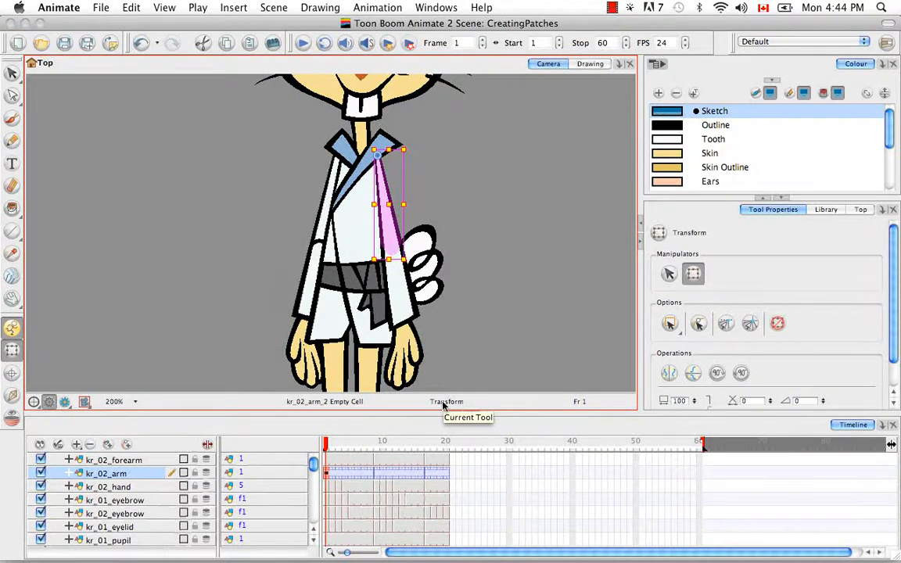
pyautogui.press('alt')
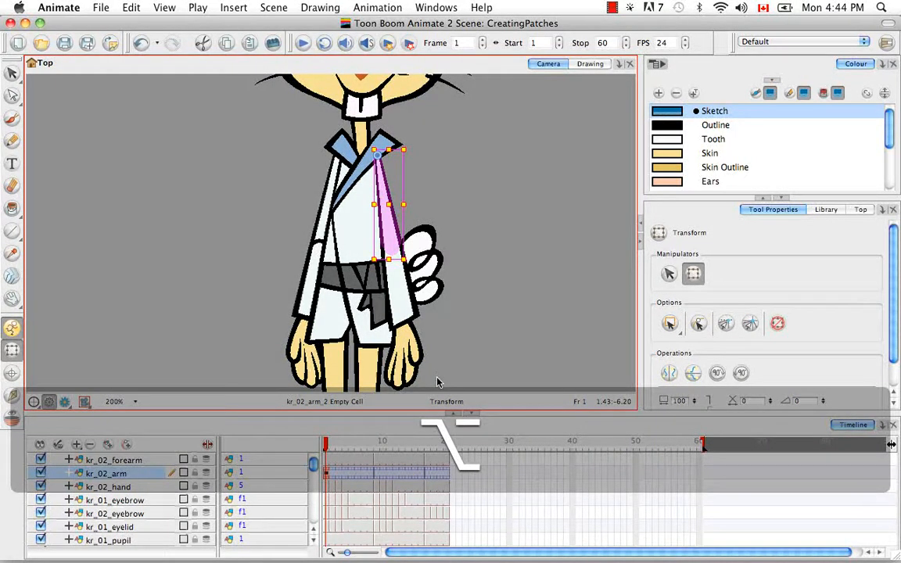
pyautogui.hotkey('alt', 'Up')
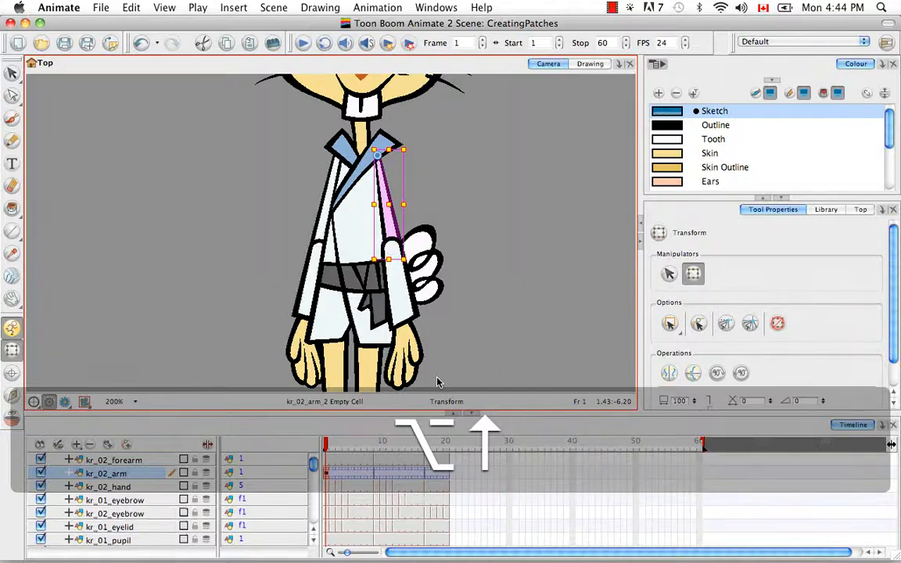
pyautogui.click(459, 311)
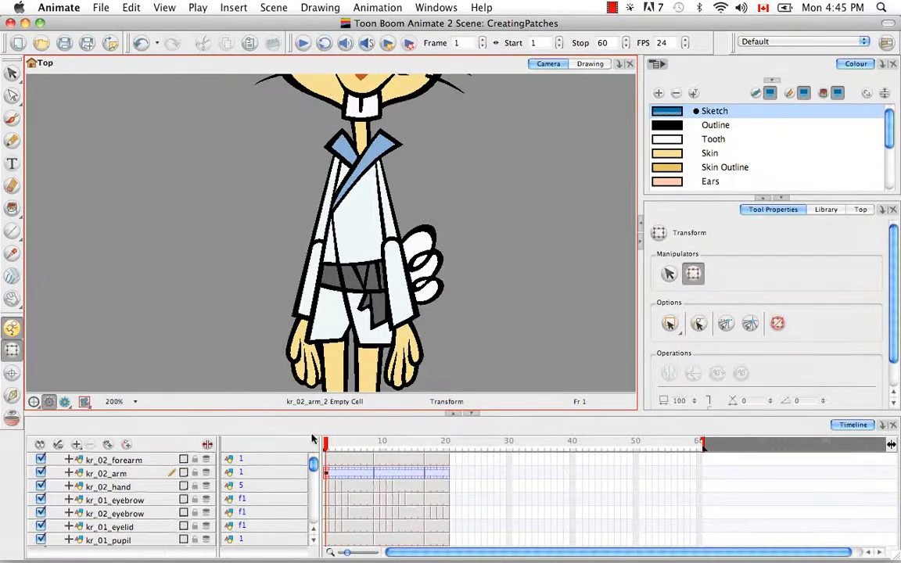
# Nudge kr_02_forearm backward in depth until its rounded elbow end sits behind the upper arm.
pyautogui.click(117, 460)
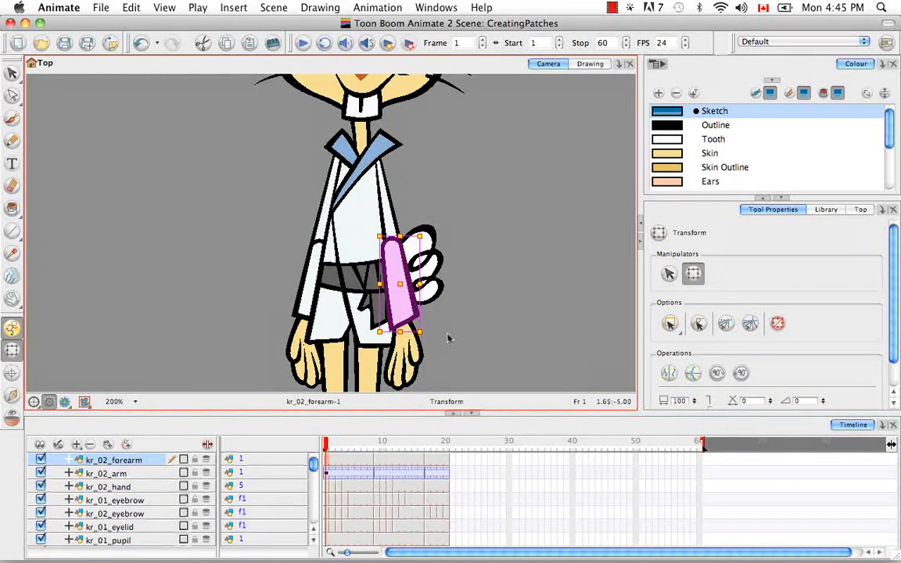
pyautogui.hotkey('alt', 'Up')
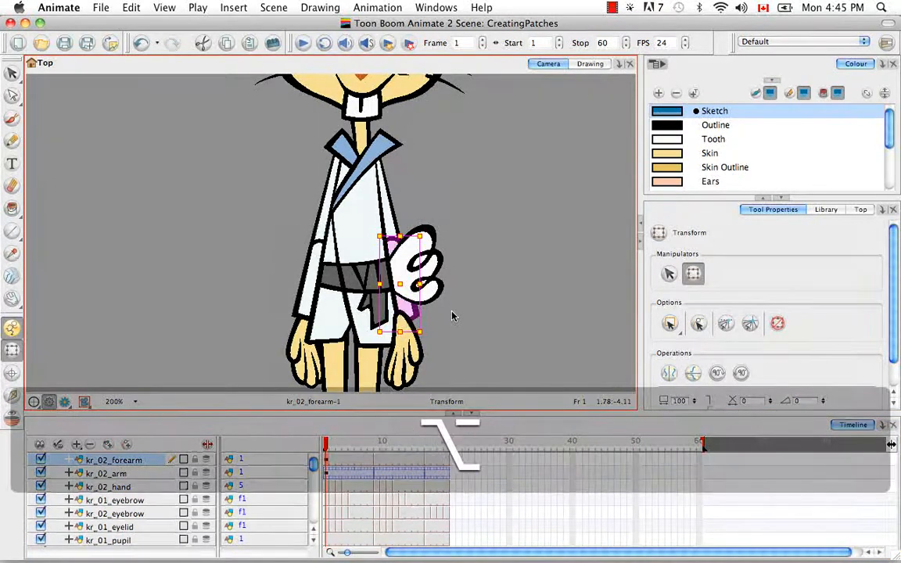
pyautogui.hotkey('alt', 'Up')
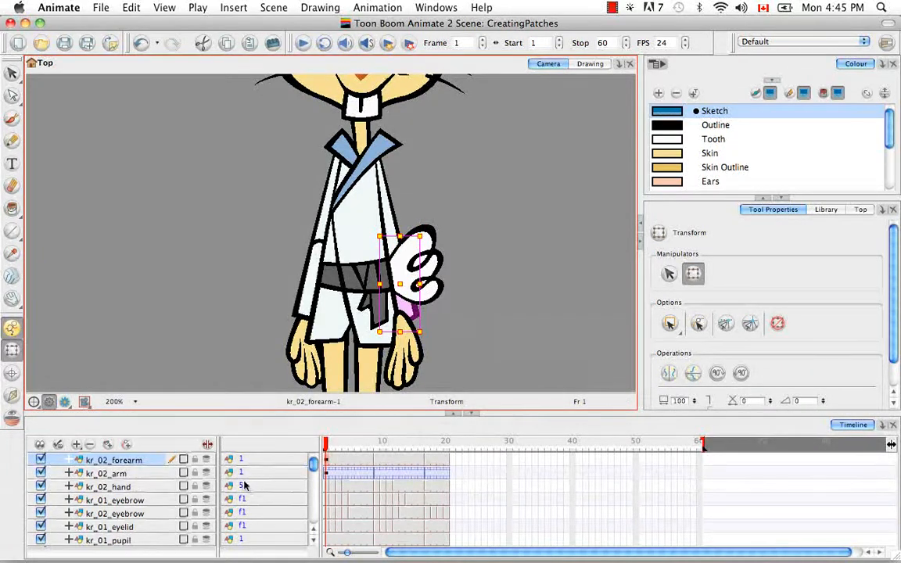
# Nudge kr_02_hand backward in depth until it sits behind the forearm's sleeve, then deselect it.
pyautogui.click(134, 488)
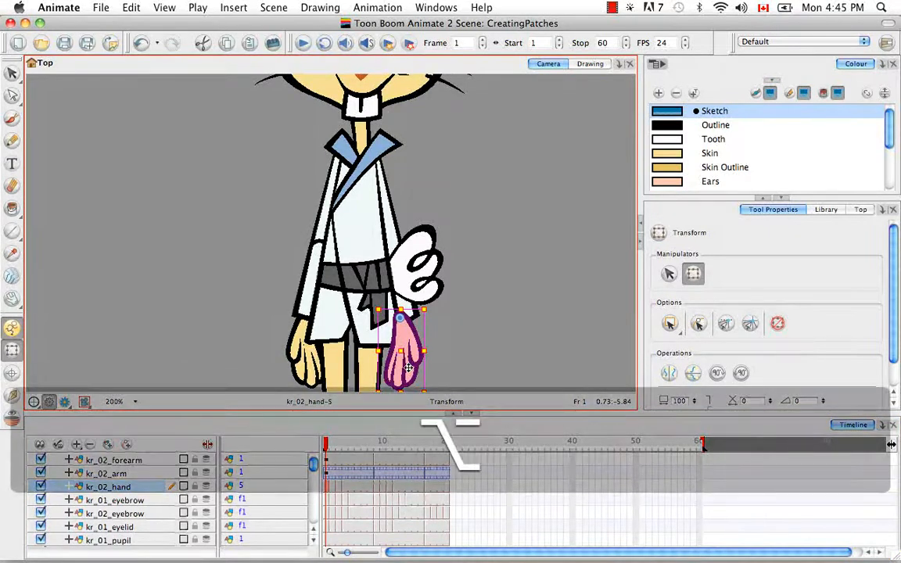
pyautogui.hotkey('alt', 'Up')
pyautogui.hotkey('alt', 'Up')
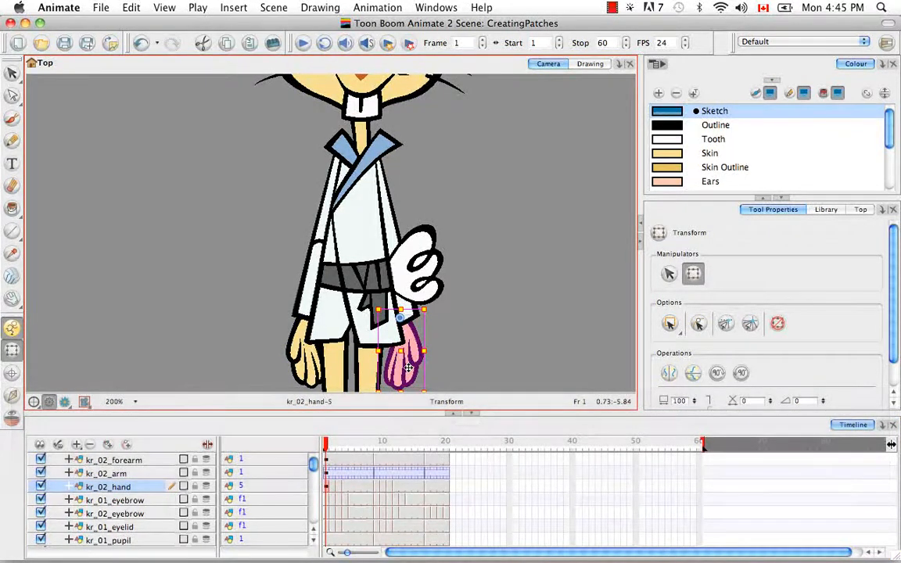
pyautogui.click(484, 359)
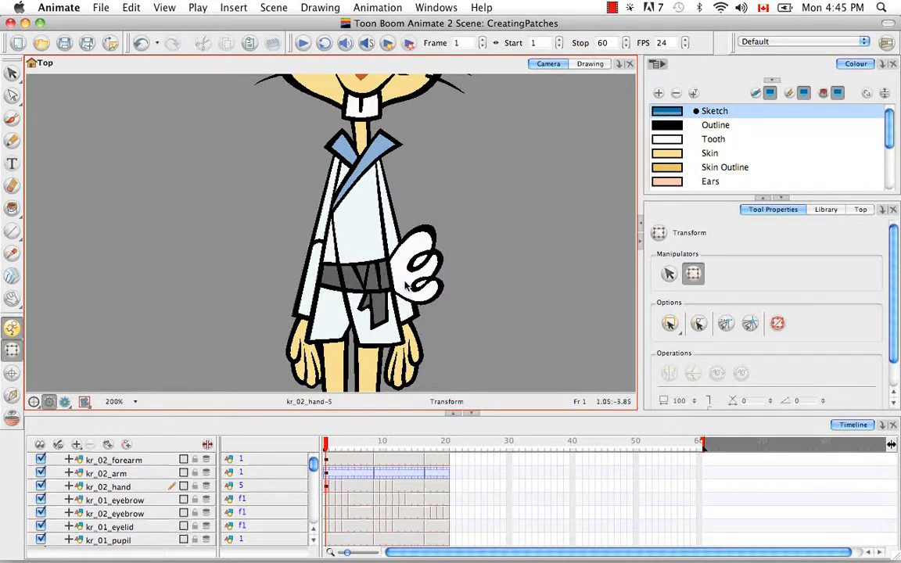
# Nudge the rabbit's tail backward in depth so it sits behind the arm and forearm.
pyautogui.click(418, 239)
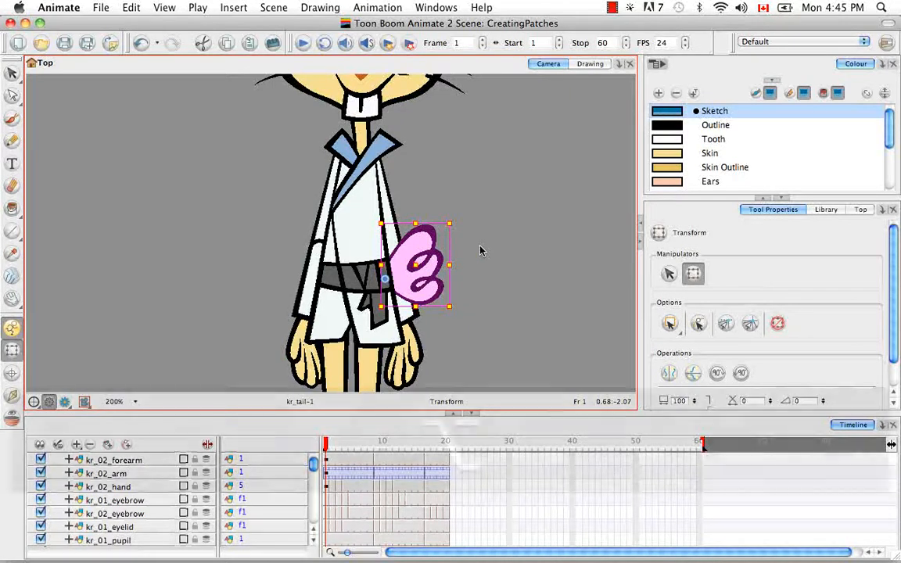
pyautogui.hotkey('alt', 'Up')
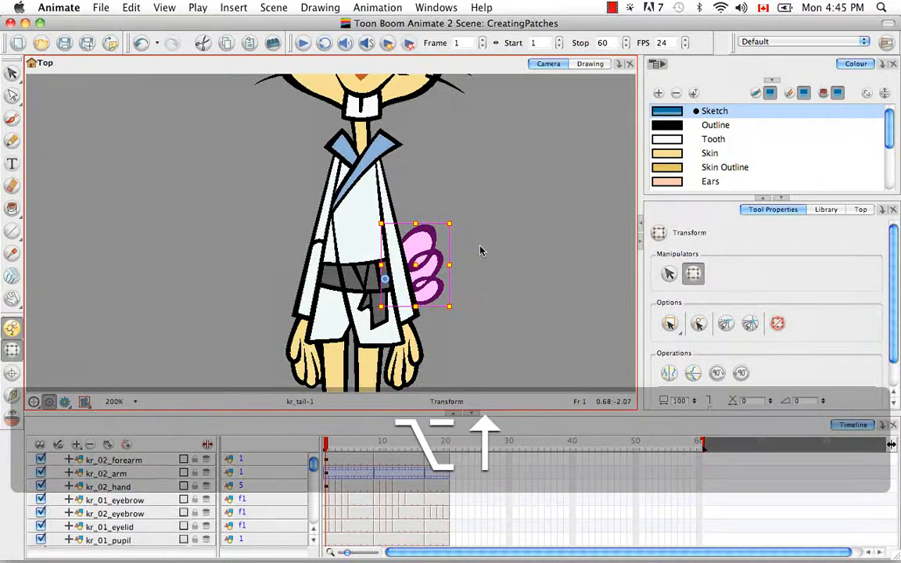
pyautogui.click(528, 344)
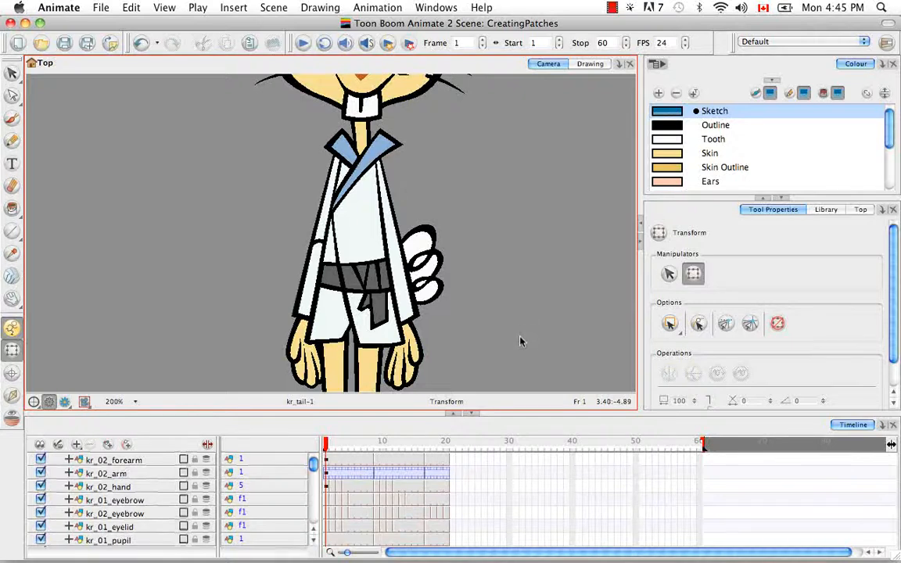
pyautogui.press('super+minus')
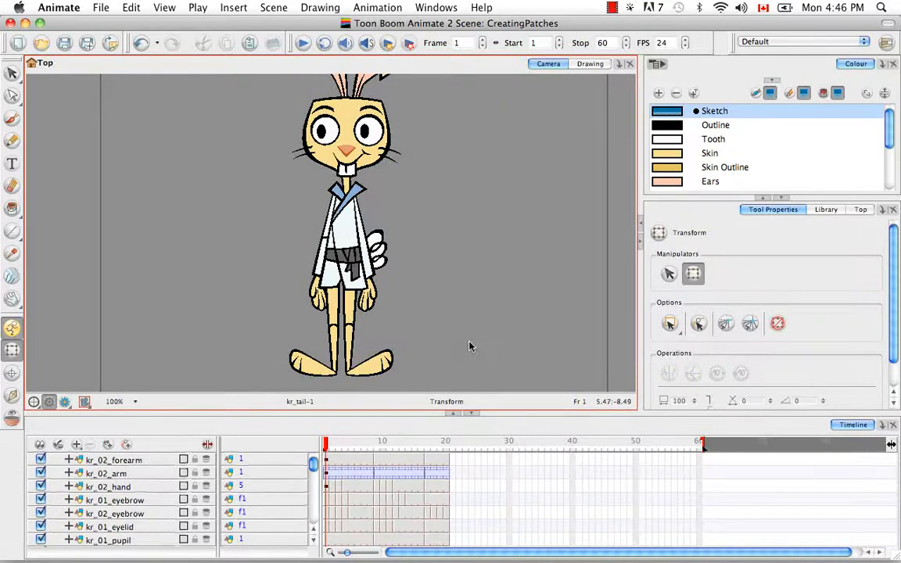
pyautogui.press('space')
pyautogui.moveTo(475, 311); pyautogui.dragTo(468, 332)
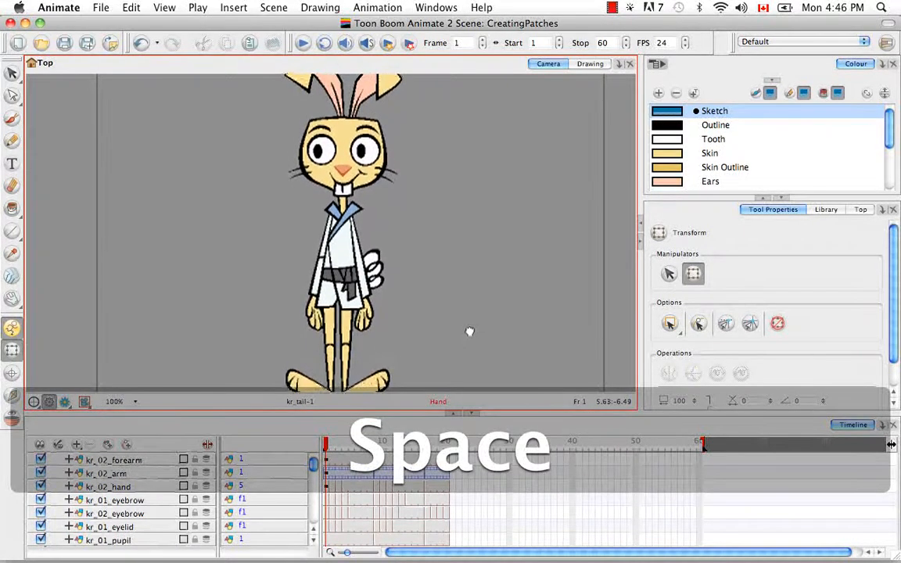